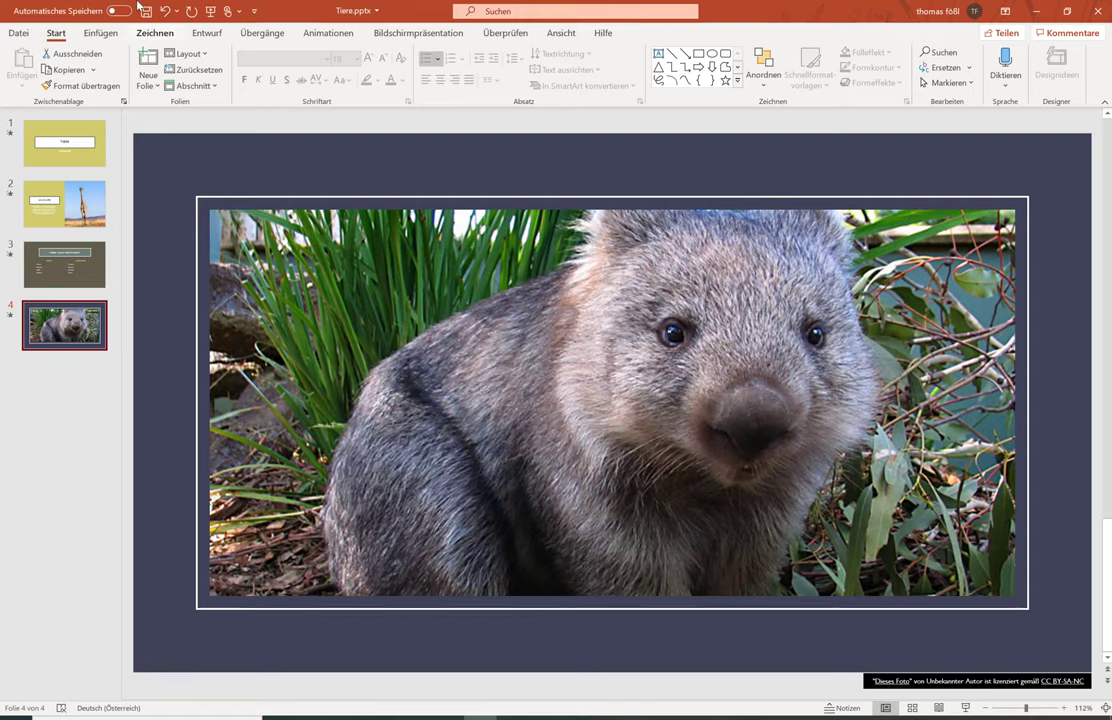
Add a new fifth slide with the 'Titel und Inhalt' layout after the wombat slide
click(147, 87)
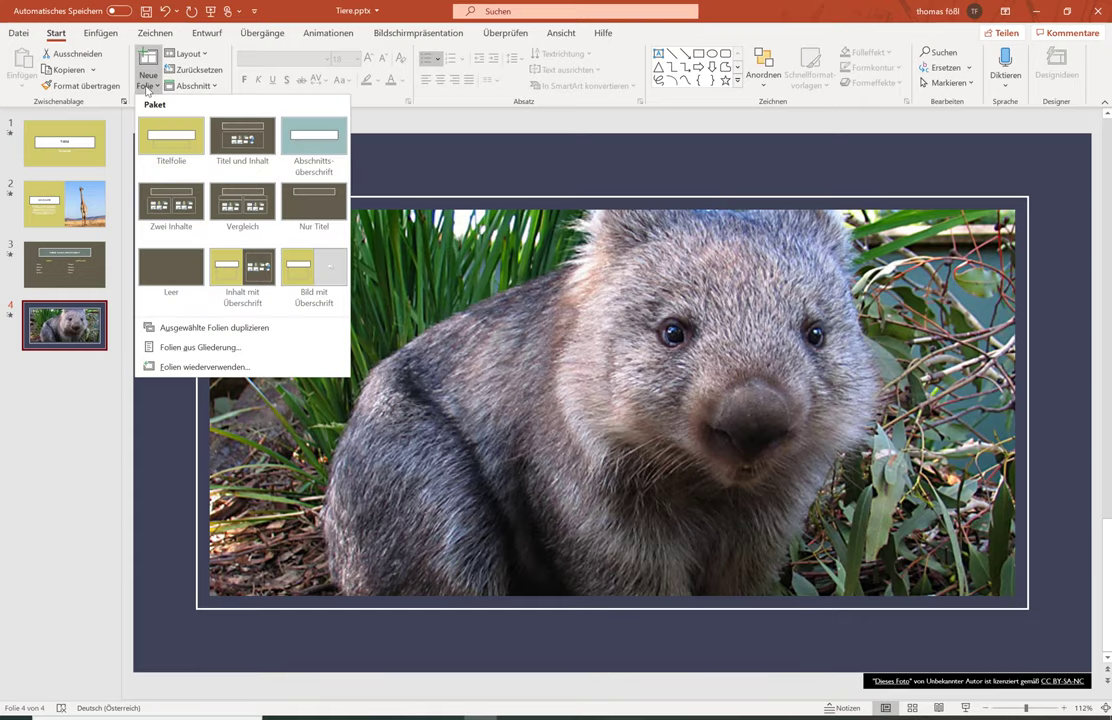
click(246, 145)
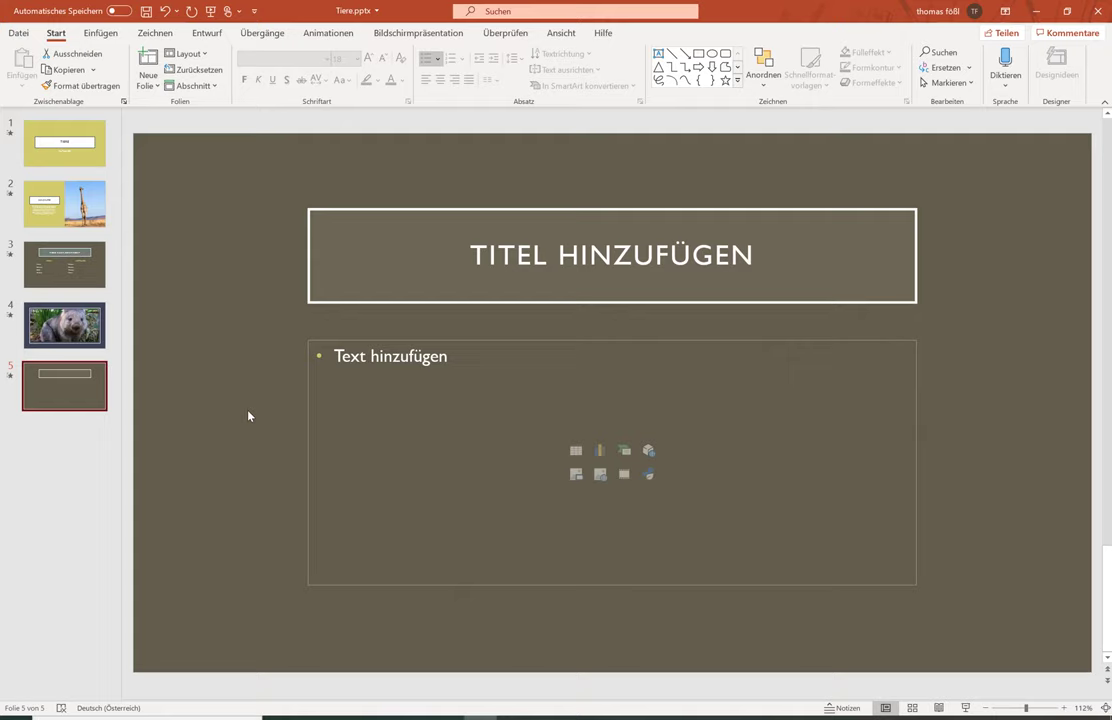
Title the slide 'SYSTEMATIK VON GÄNSEVÖGEL', correcting the typed GÄNSEN to GÄNSEVÖGEL
click(500, 290)
text(SYSTEMATIK VON GÄNSEN)
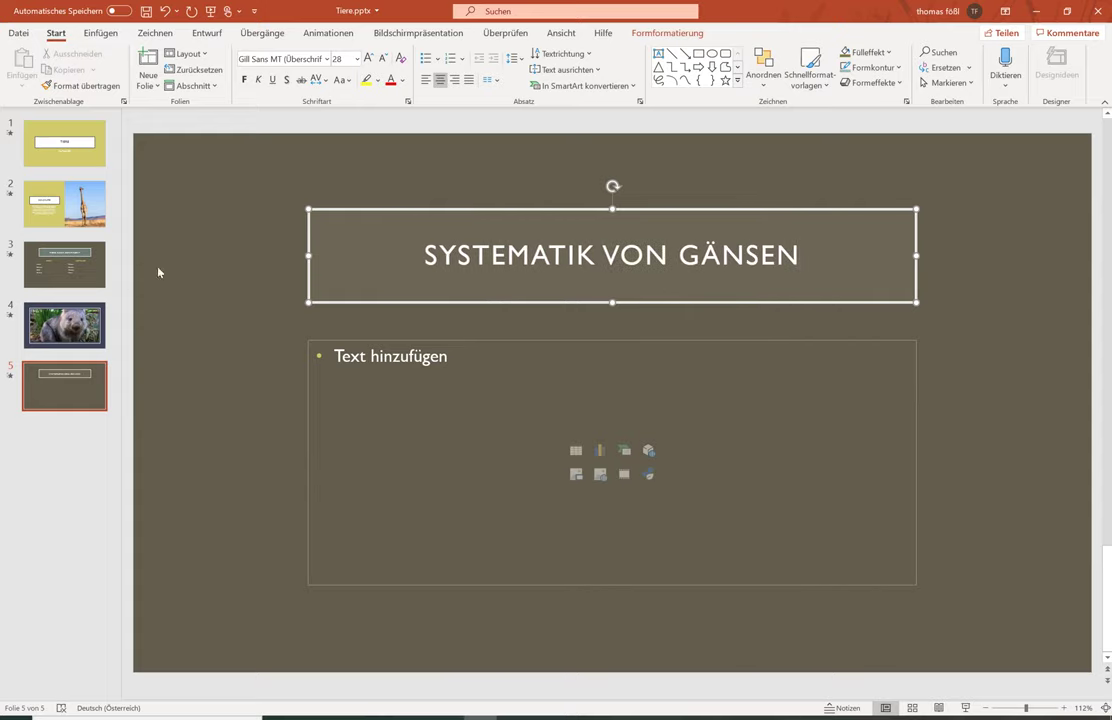
click(203, 235)
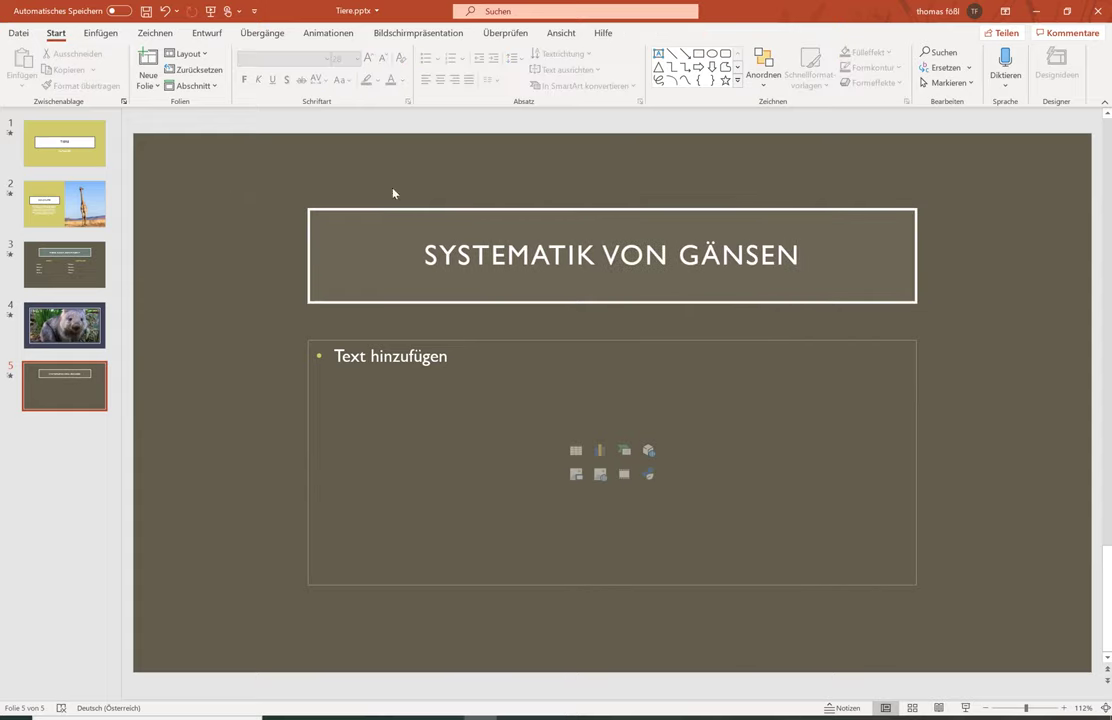
double_click(739, 255)
text(GÄNSEVÖGEL)
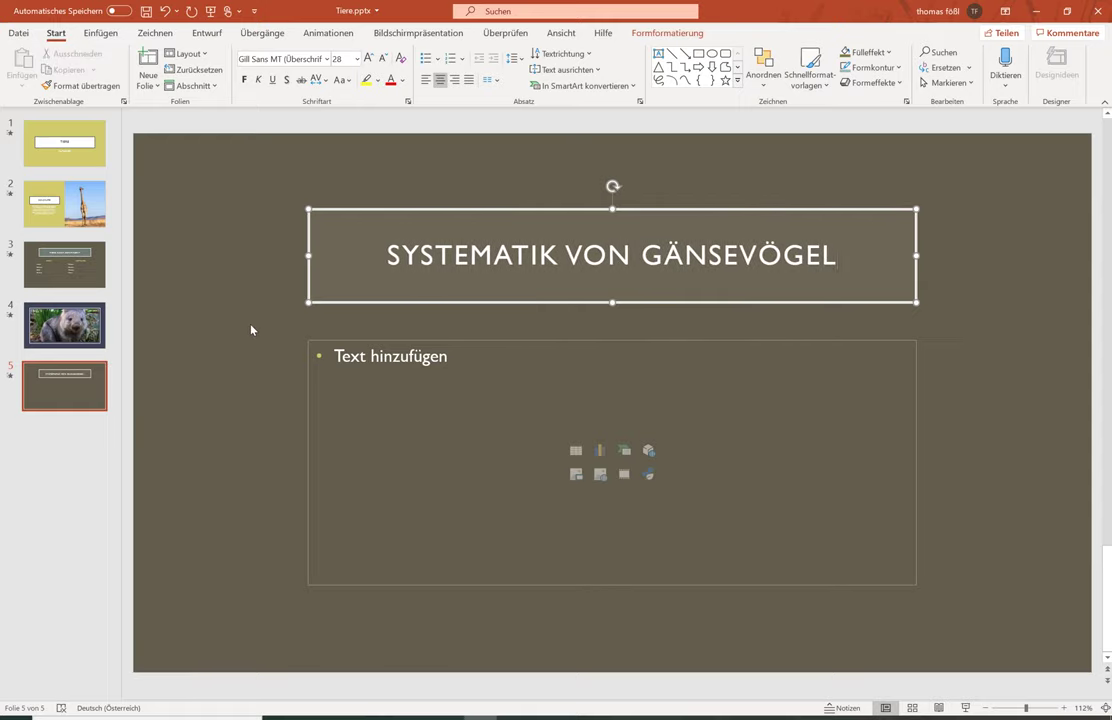
click(251, 326)
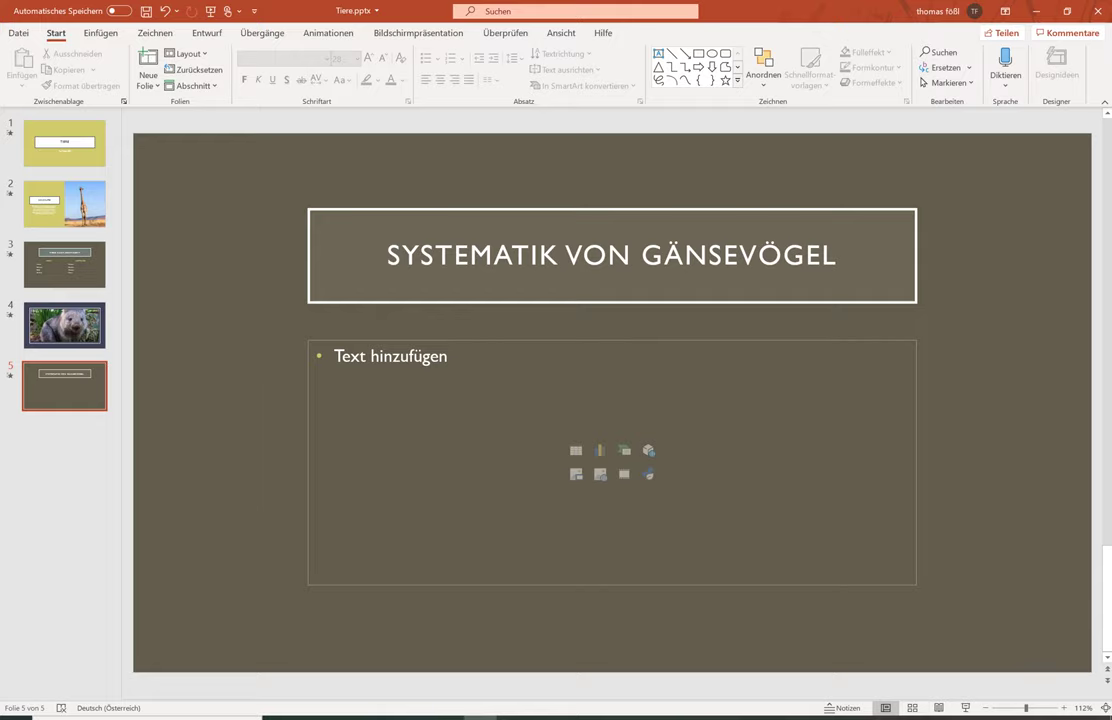
key(ctrl+Return)
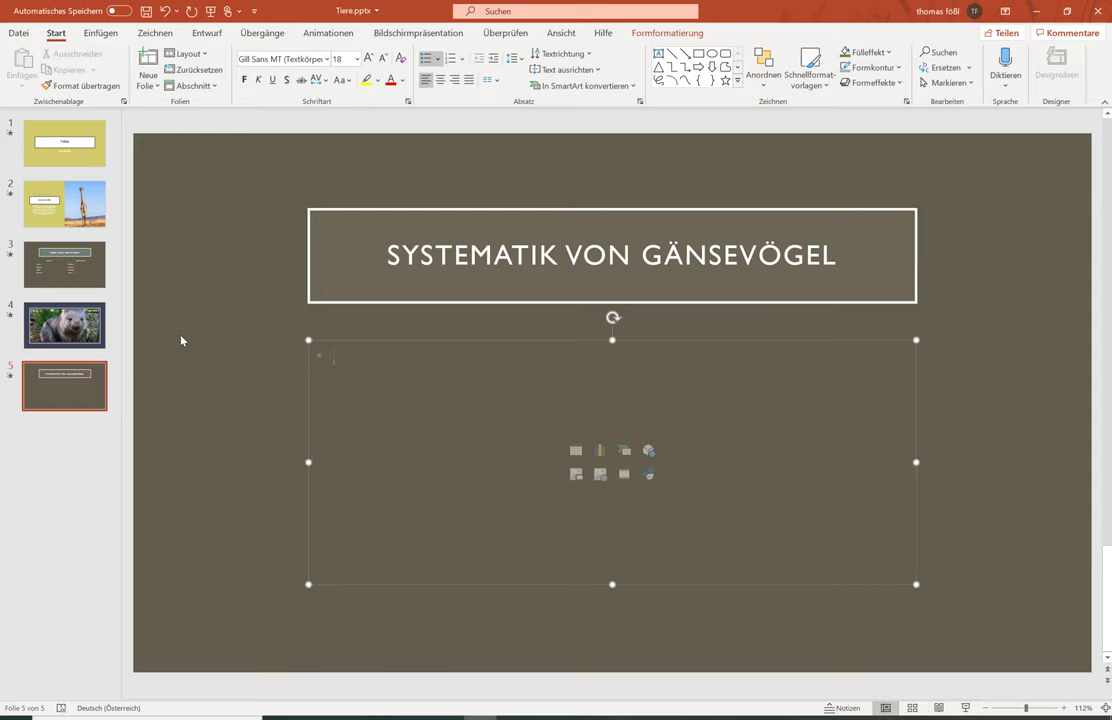
Open the SmartArt chooser and preview list layouts such as Gestapelte Liste and Bildakzentliste
click(219, 341)
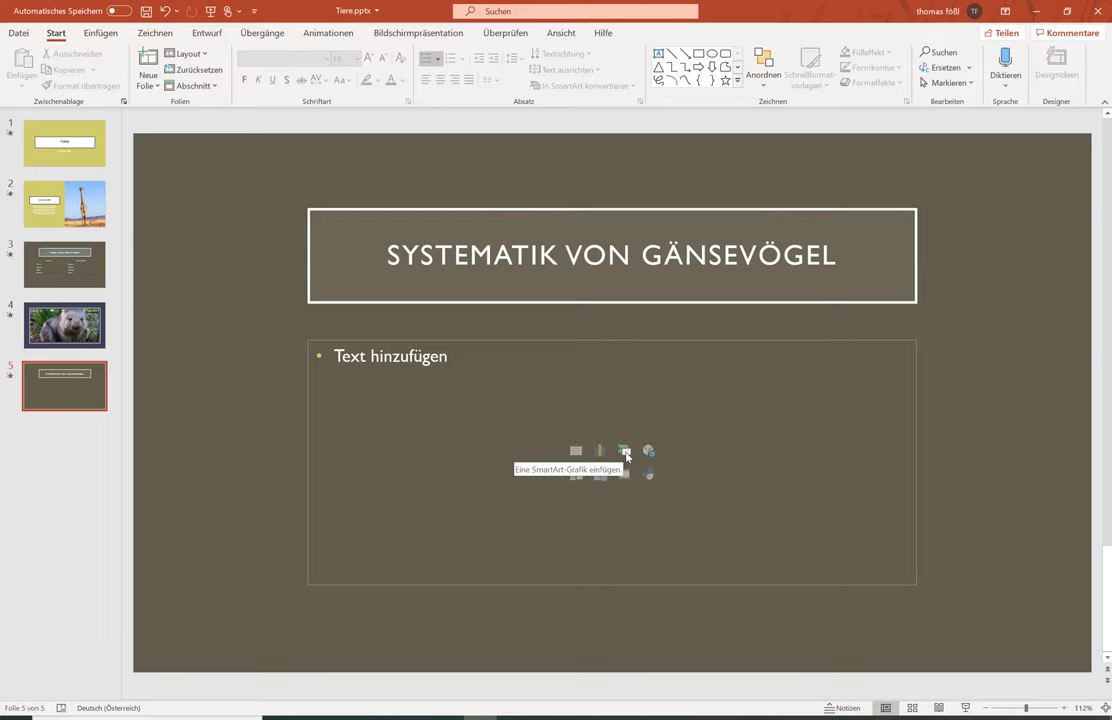
click(625, 453)
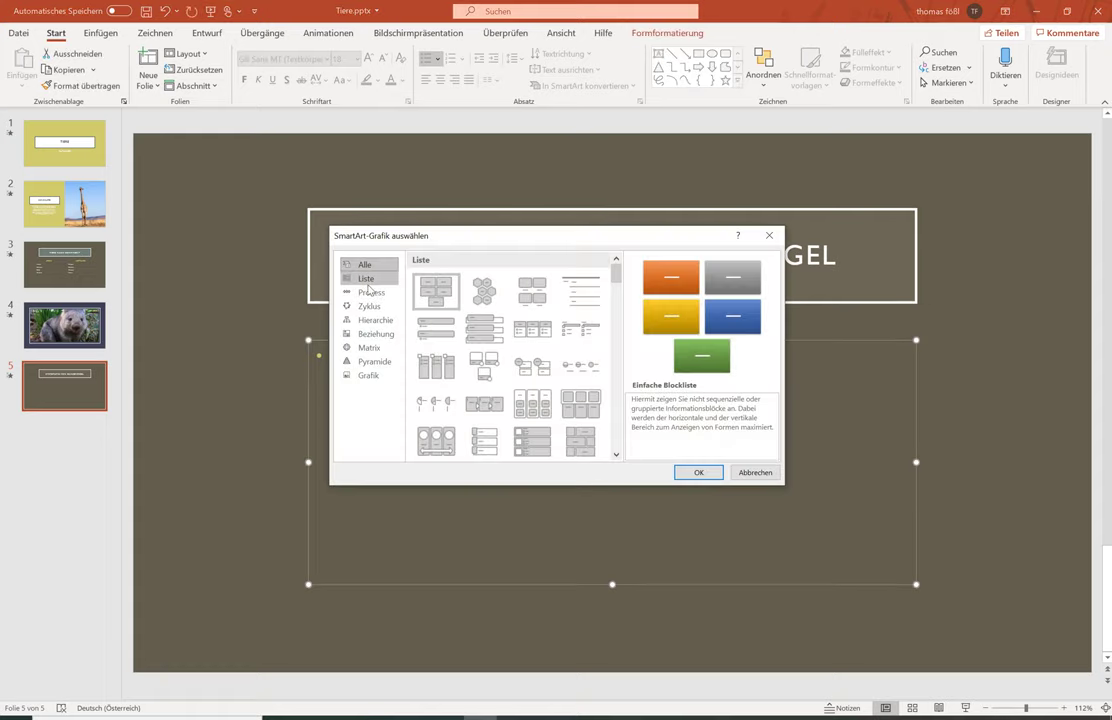
click(368, 284)
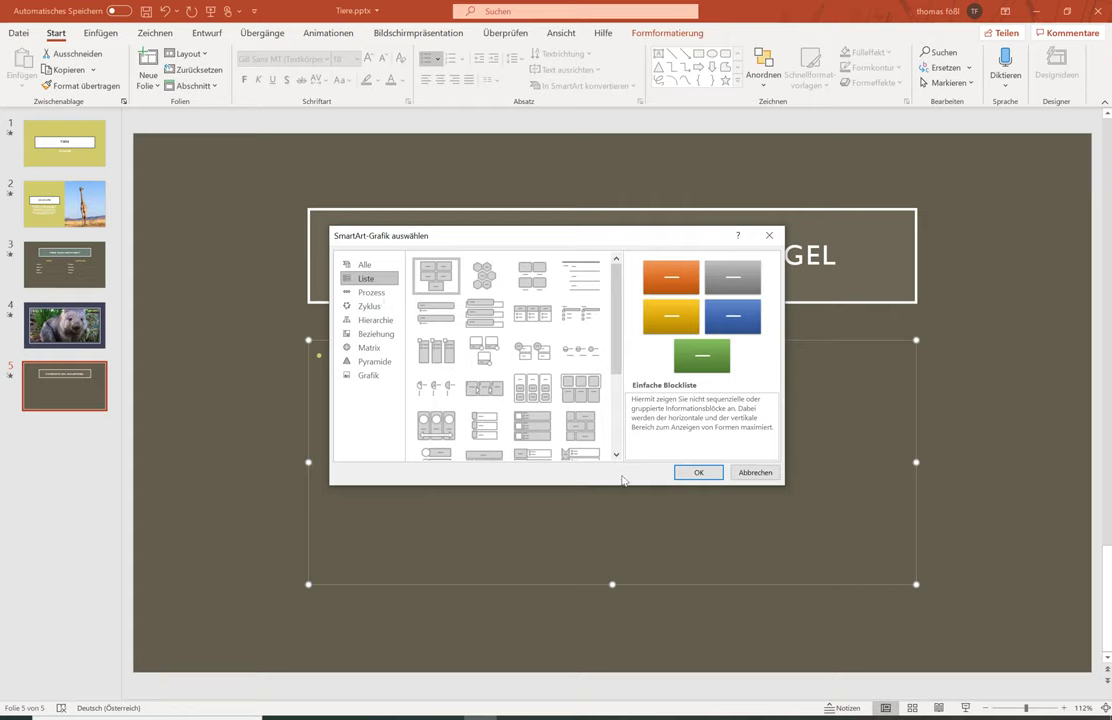
click(615, 425)
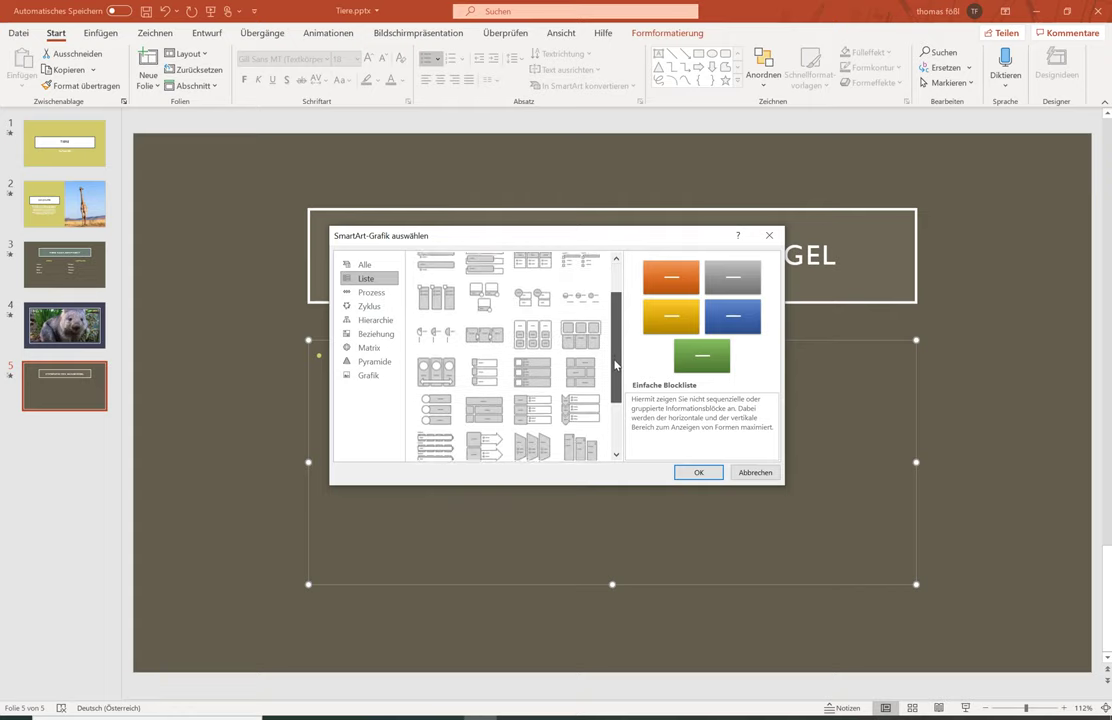
drag(615, 425, 614, 350)
click(537, 366)
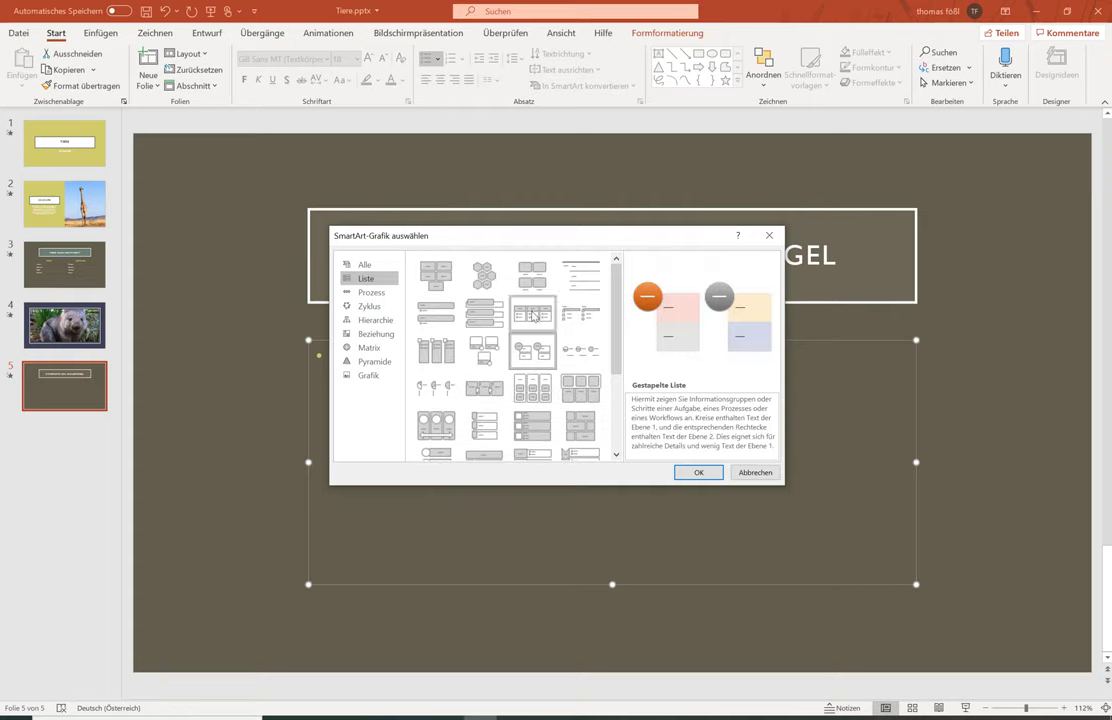
click(533, 316)
click(535, 279)
click(563, 292)
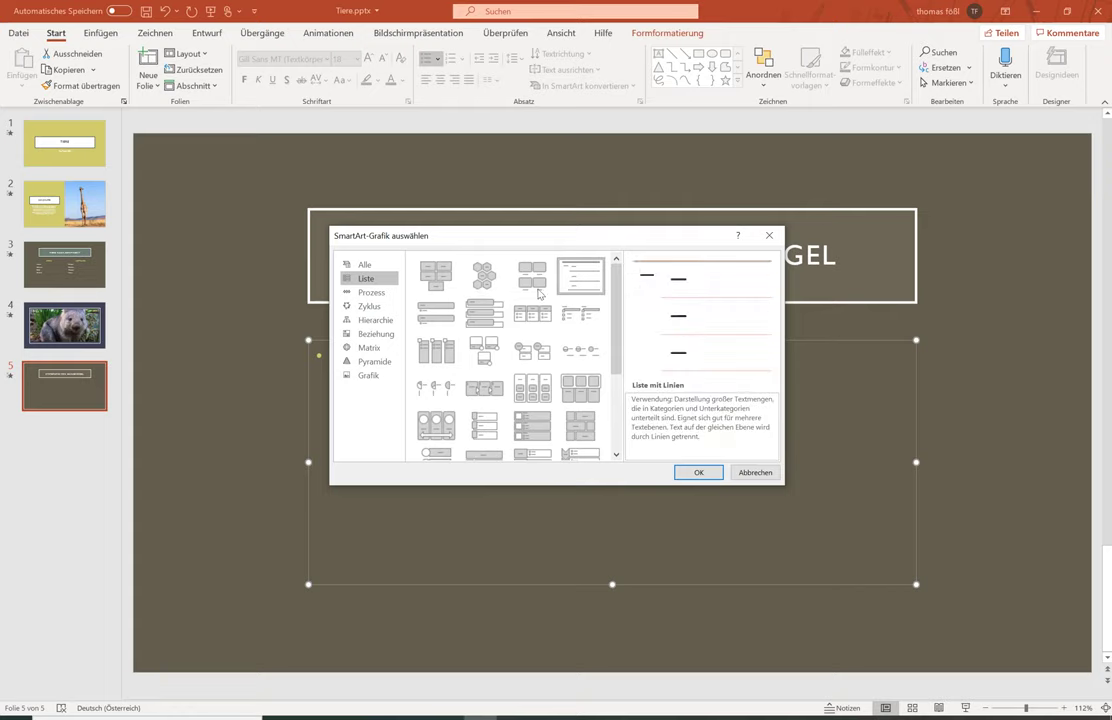
click(433, 320)
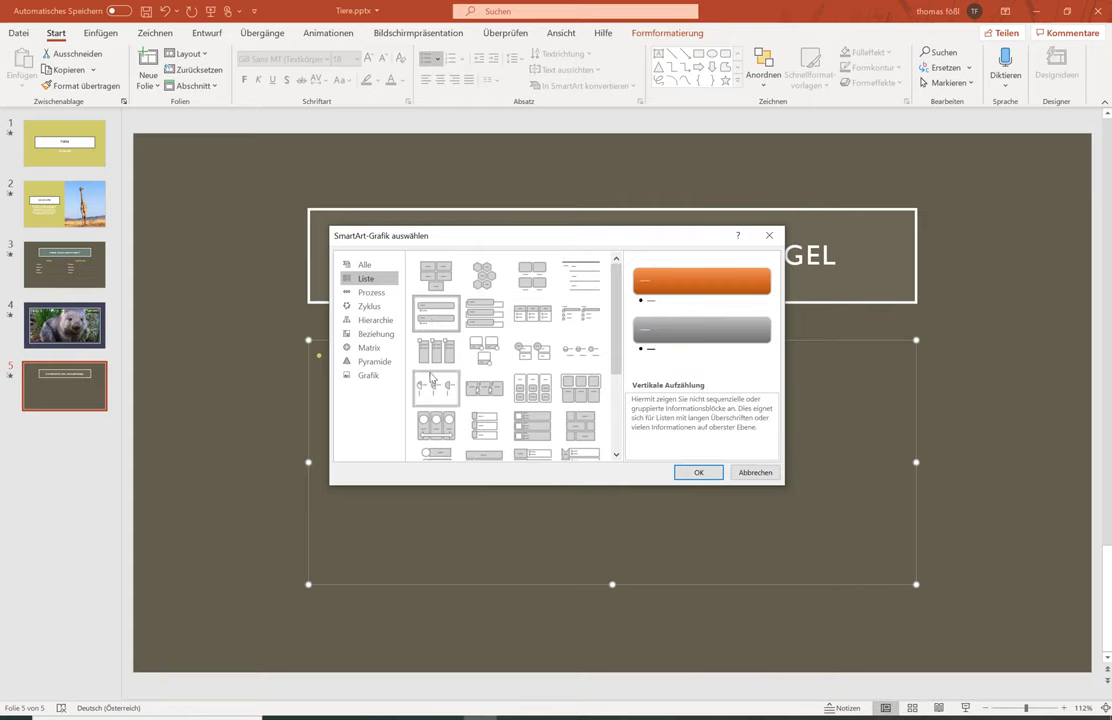
click(436, 350)
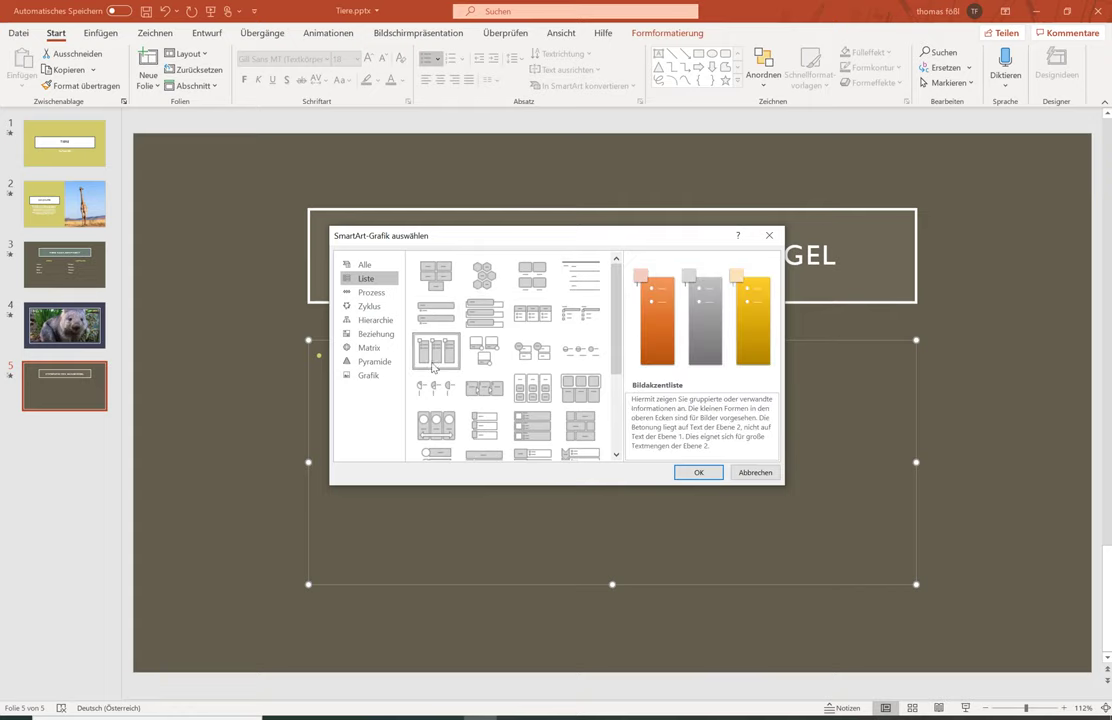
Preview process and cycle layouts such as Alternierender Fluss and Textkreis
click(370, 292)
click(532, 350)
click(484, 350)
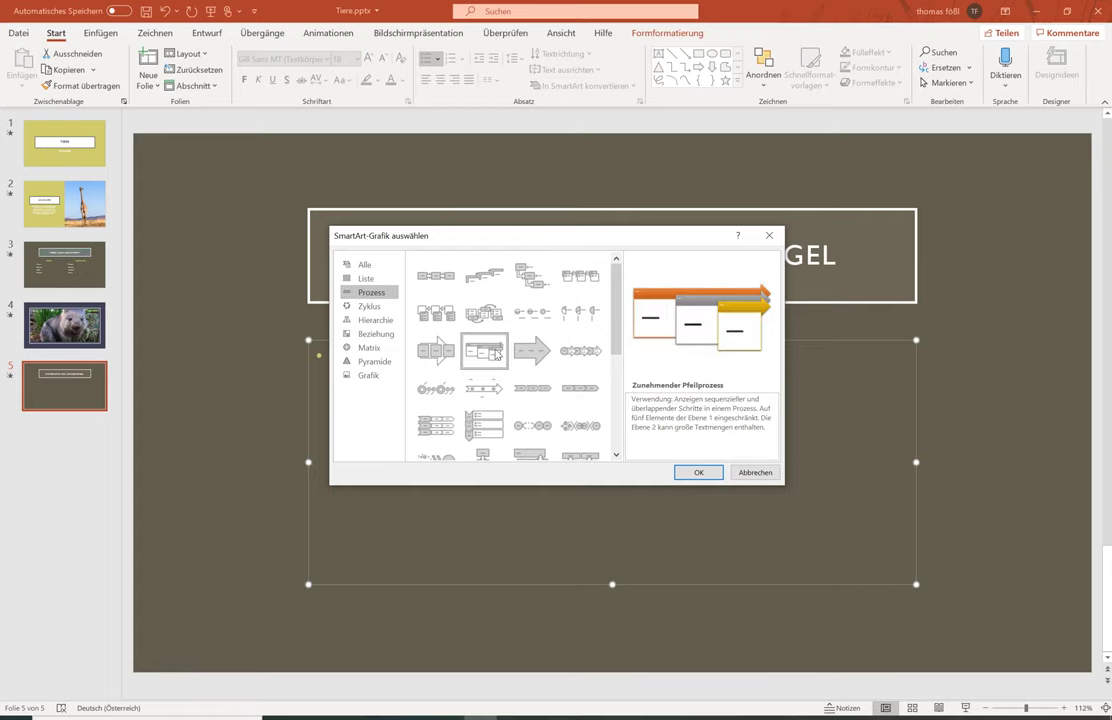
click(485, 315)
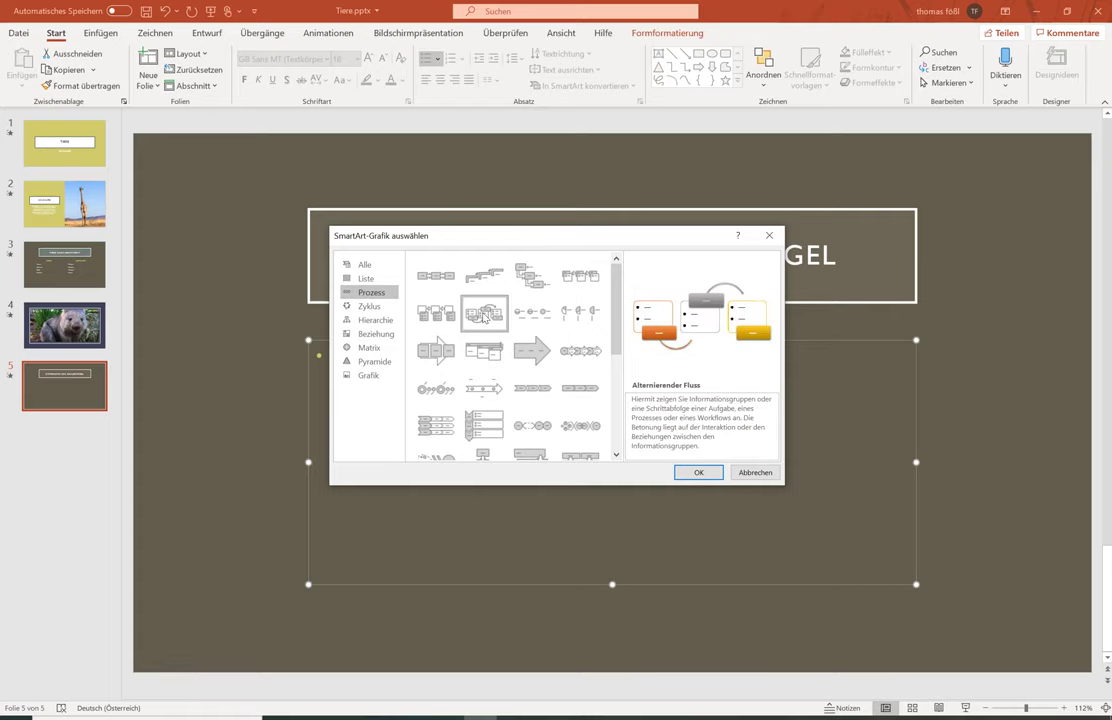
click(370, 306)
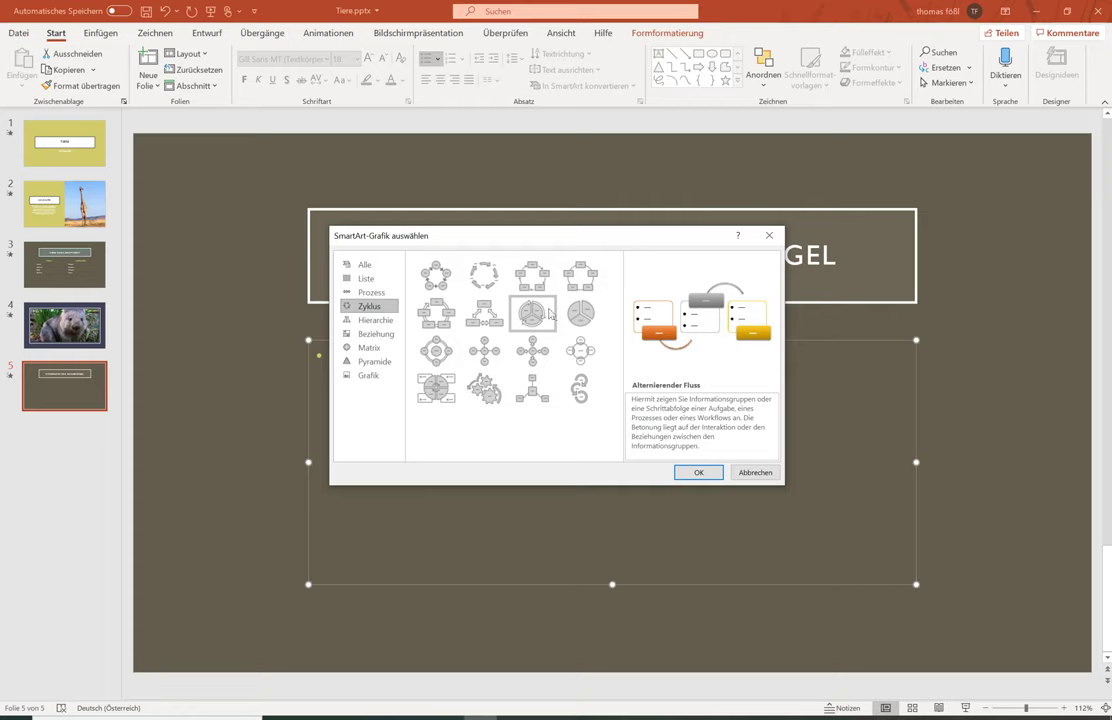
click(478, 284)
Insert the Organigramm layout from the Hierarchie category
click(370, 320)
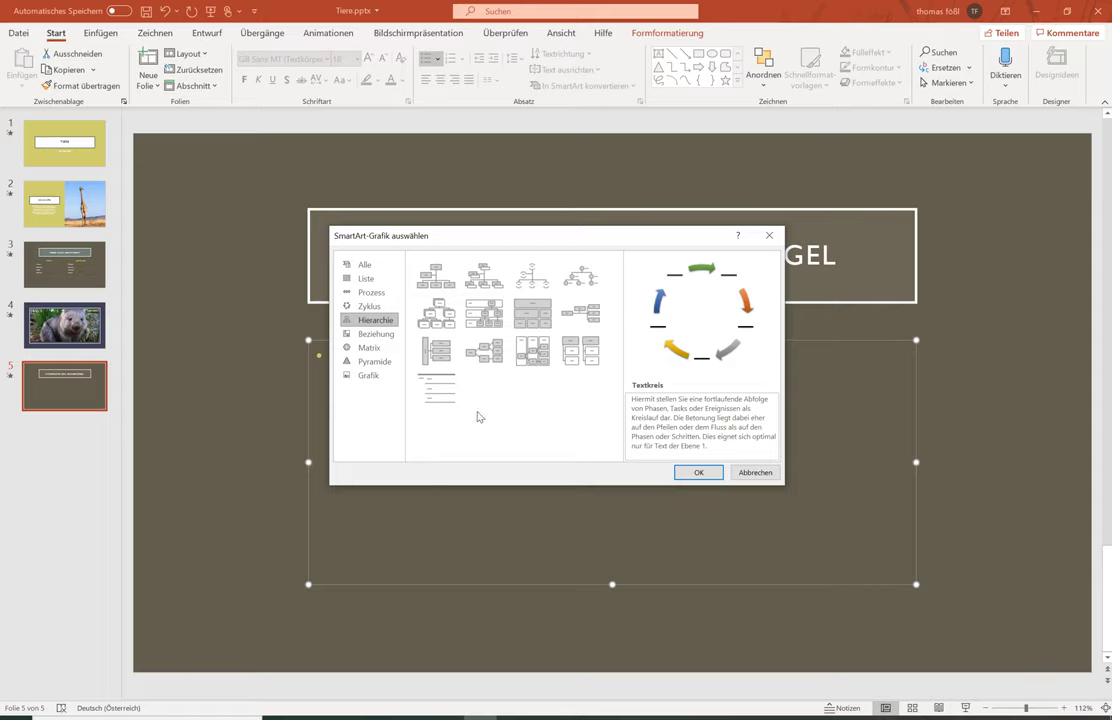
click(436, 275)
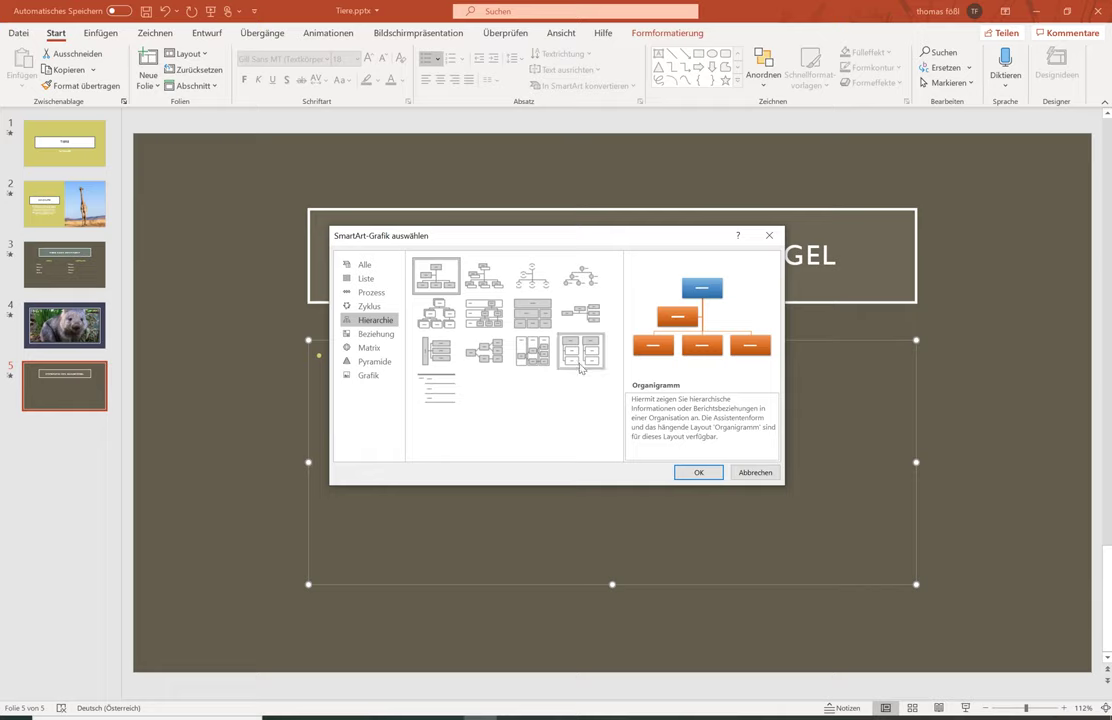
click(692, 474)
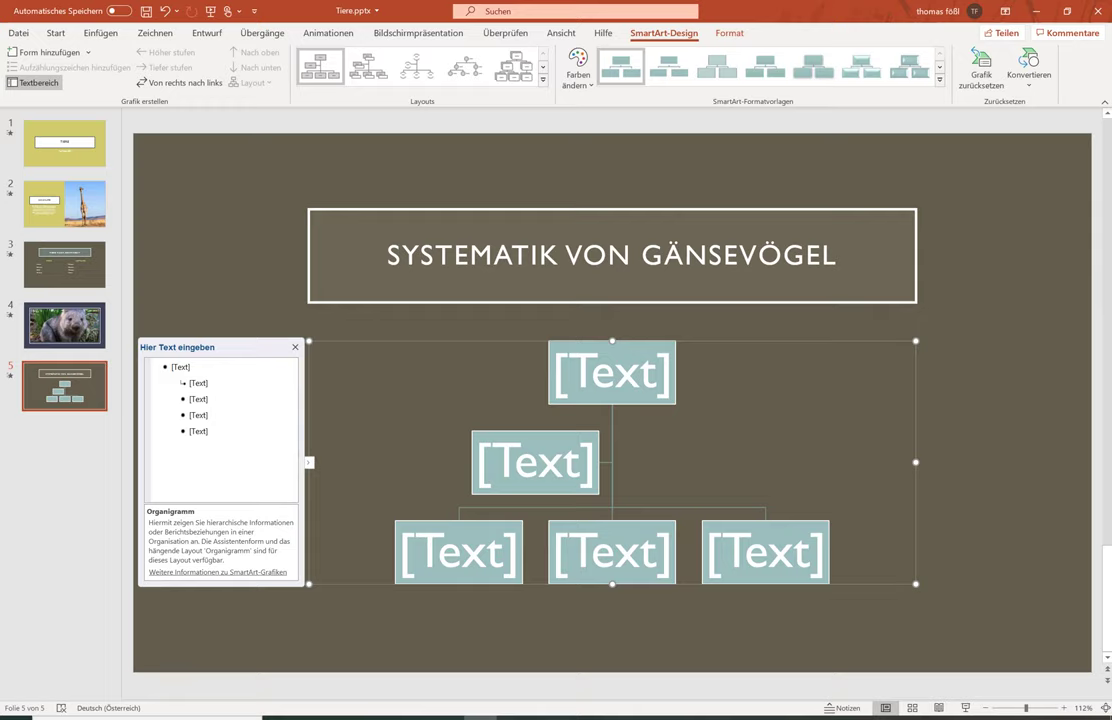
Type 'Gänsevögel' into the top box and remove the assistant line in the Text pane
click(175, 367)
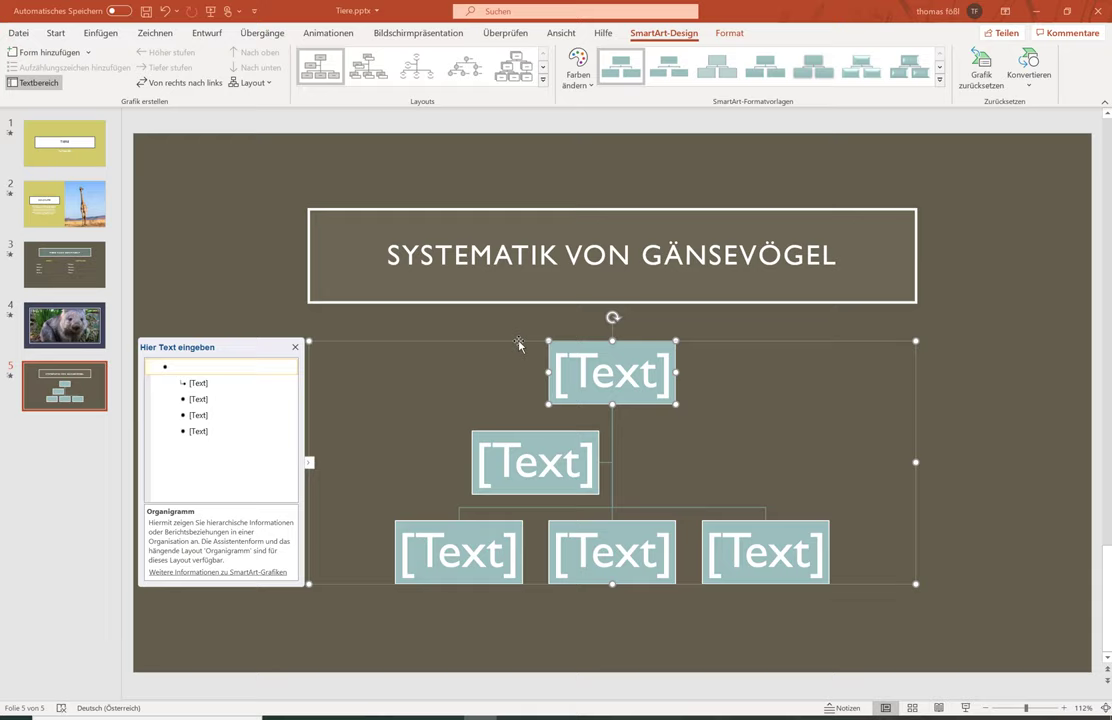
text(Gänsevögel)
key(Down)
key(Down)
key(Down)
click(189, 382)
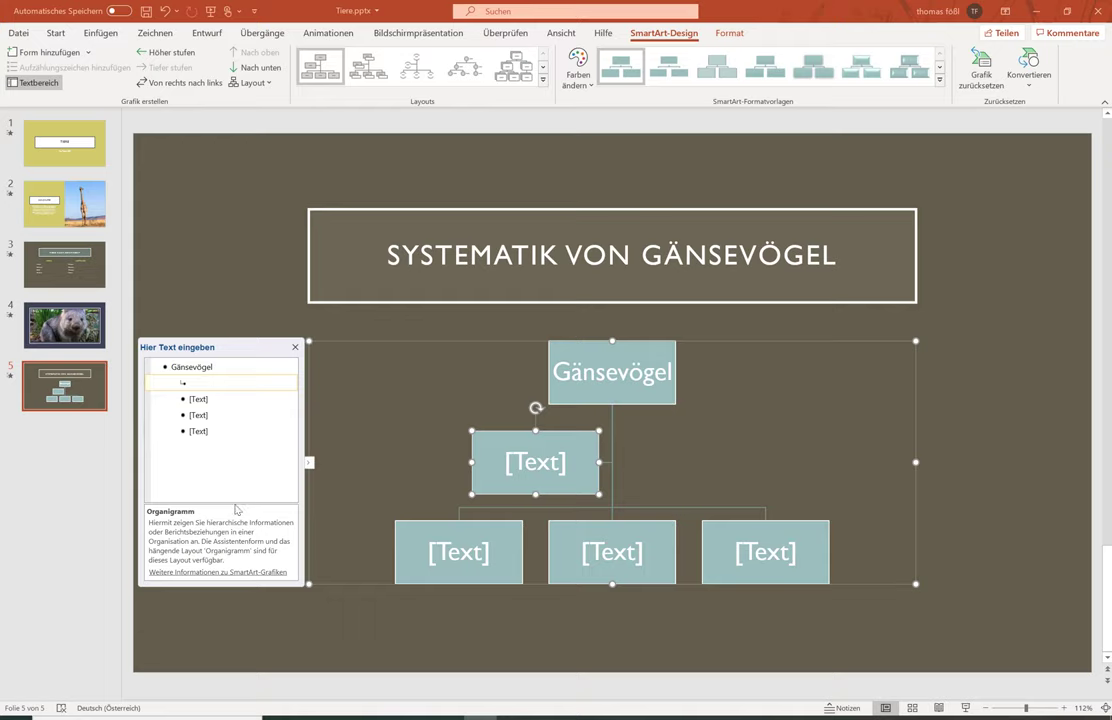
key(BackSpace)
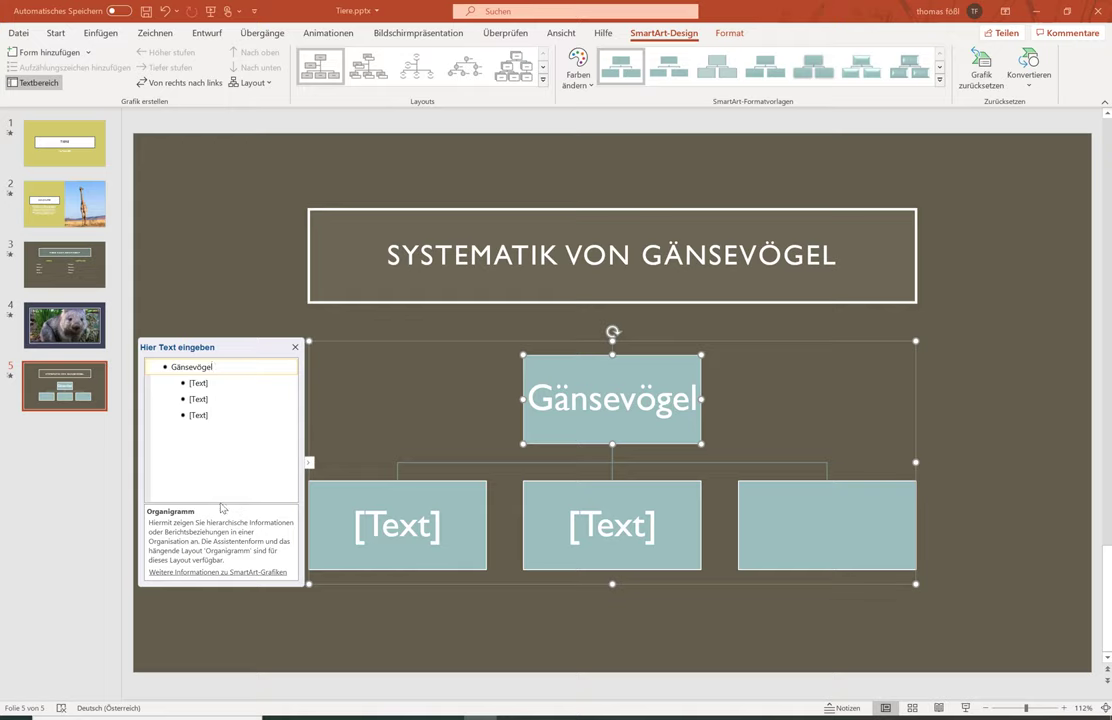
Re-add an assistant box beneath Gänsevögel and select it on the slide
key(Return)
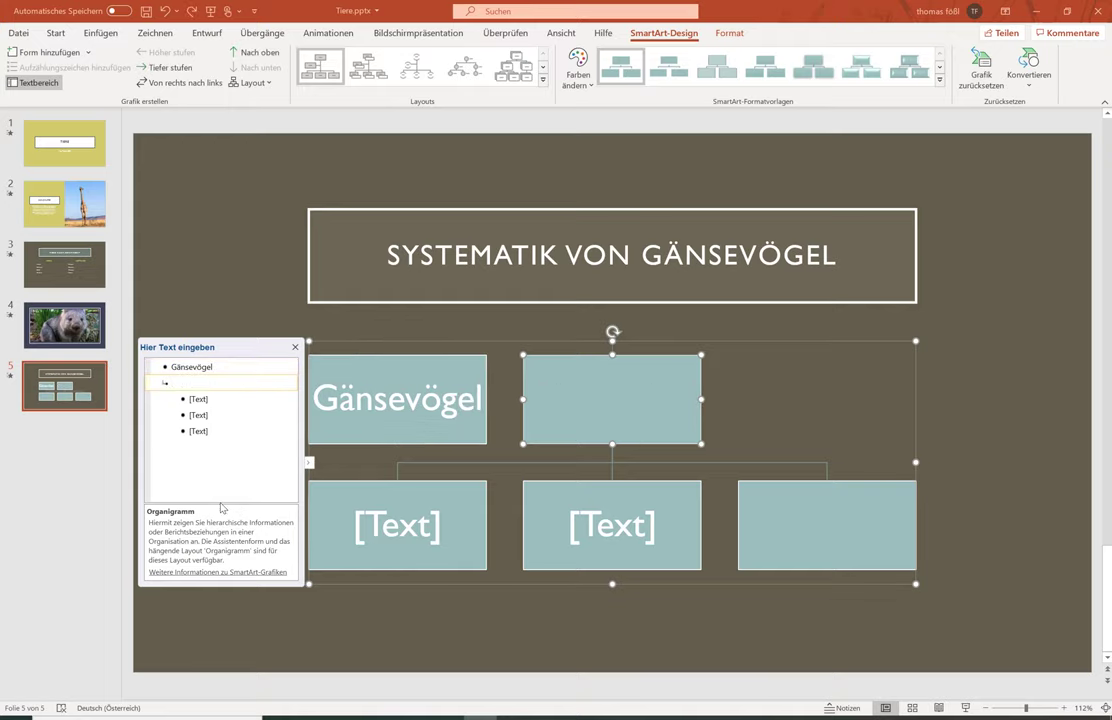
key(Tab)
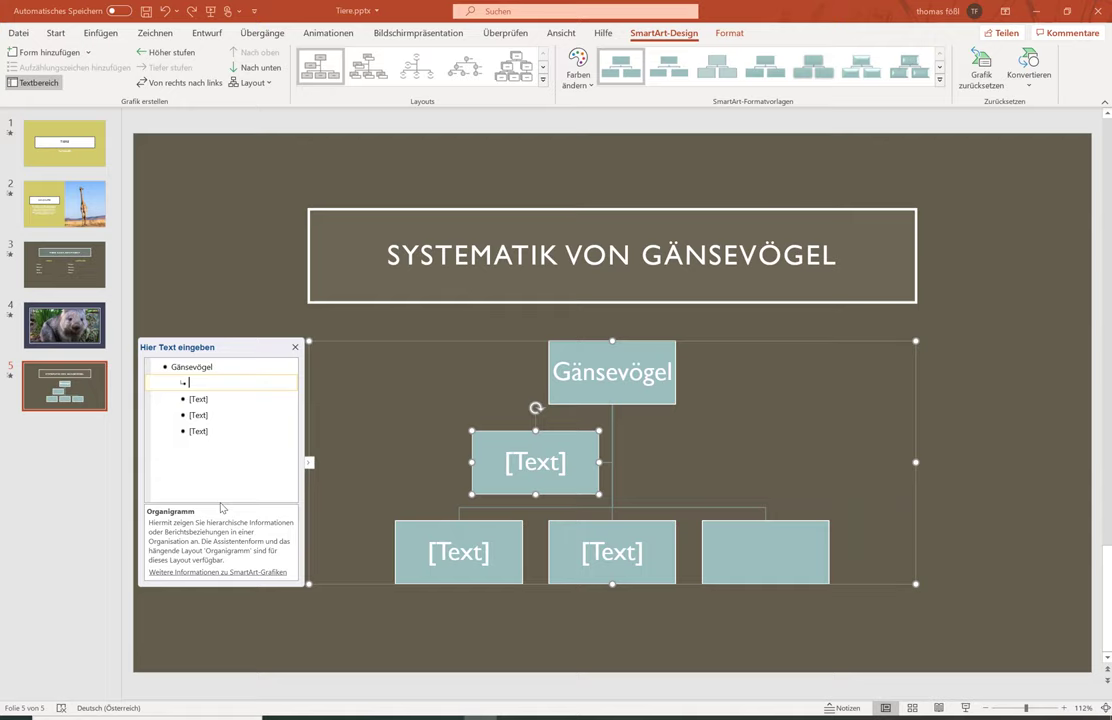
key(shift+Tab)
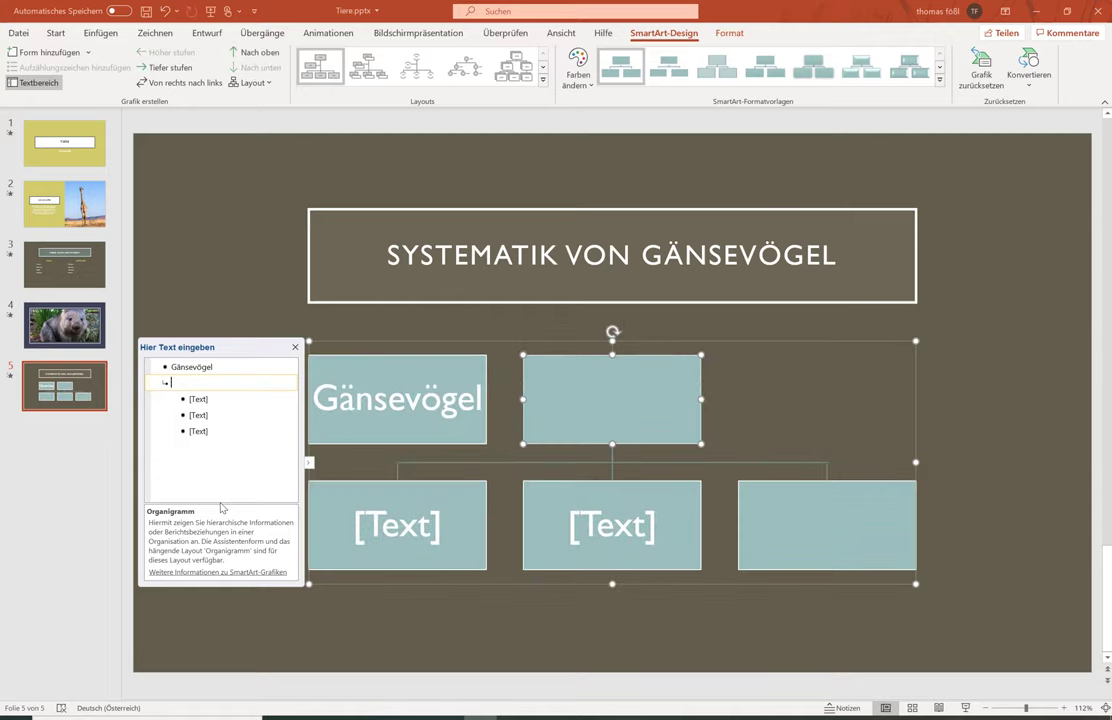
key(BackSpace)
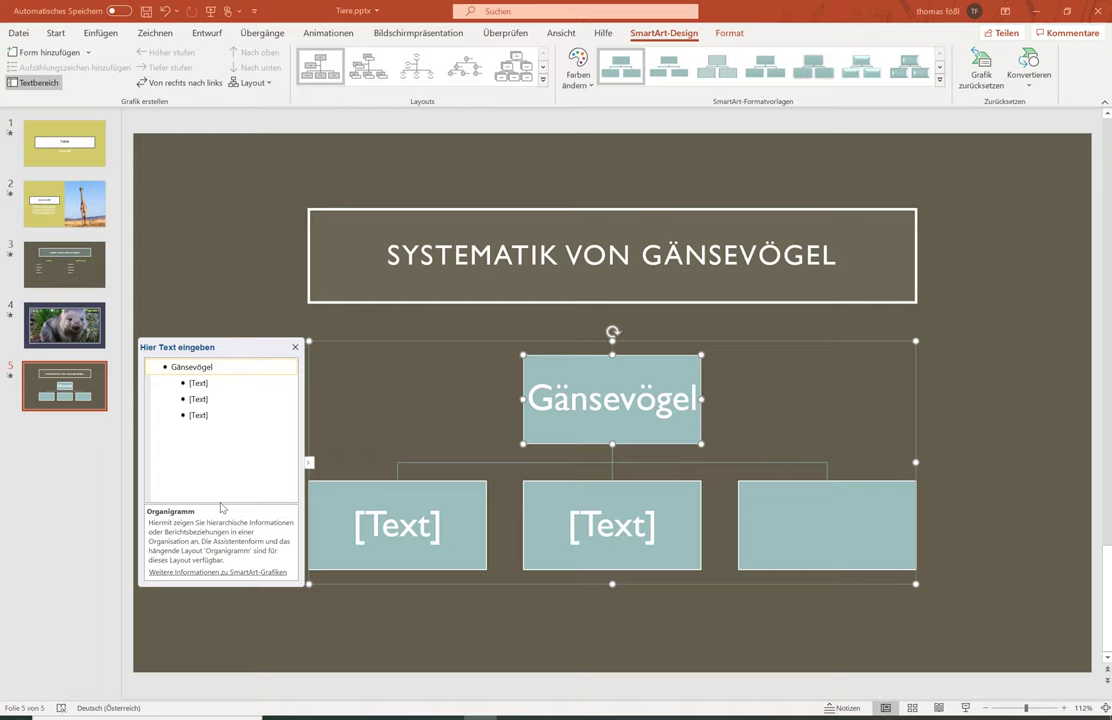
key(Return)
key(Tab)
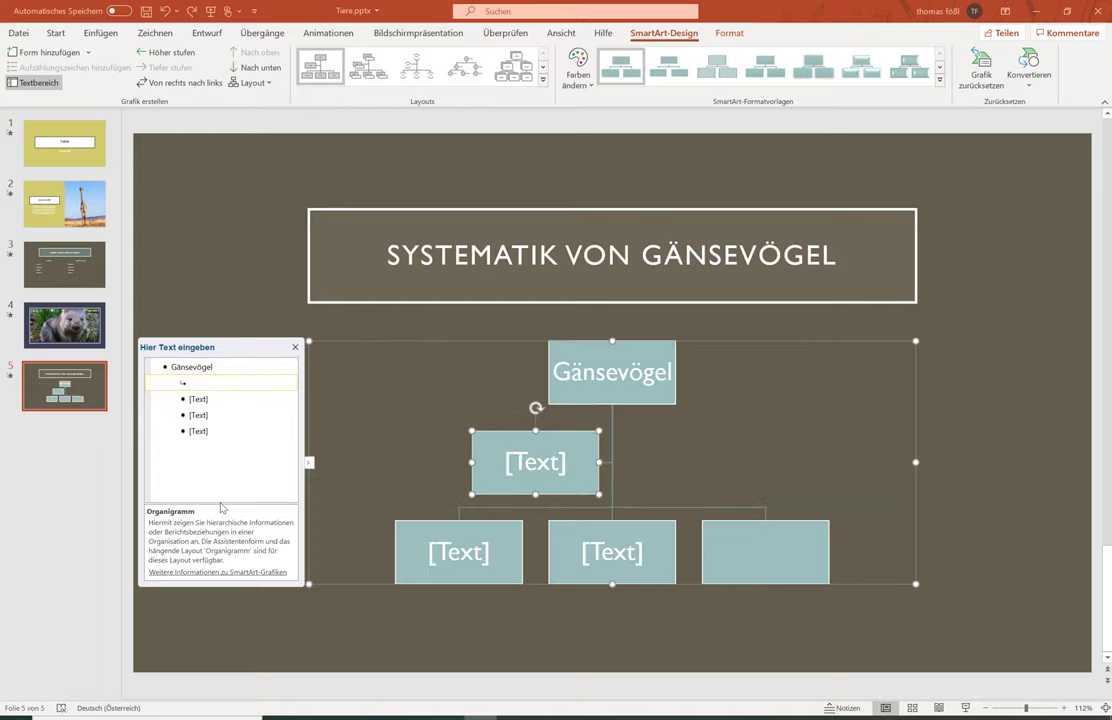
click(499, 606)
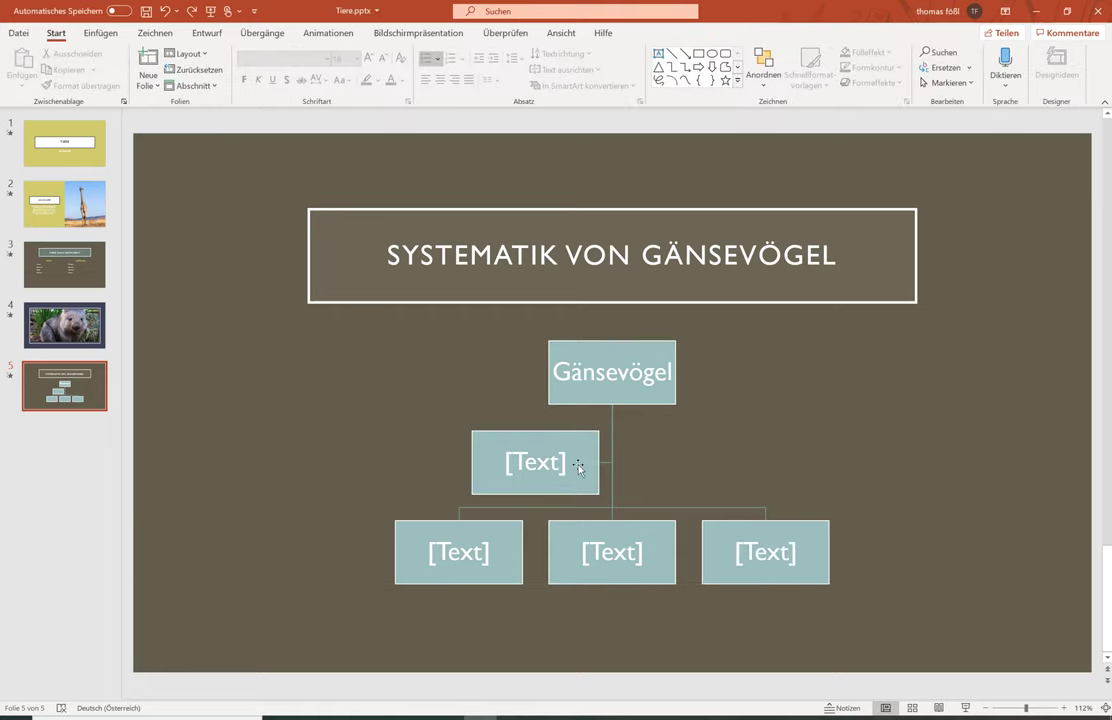
click(580, 445)
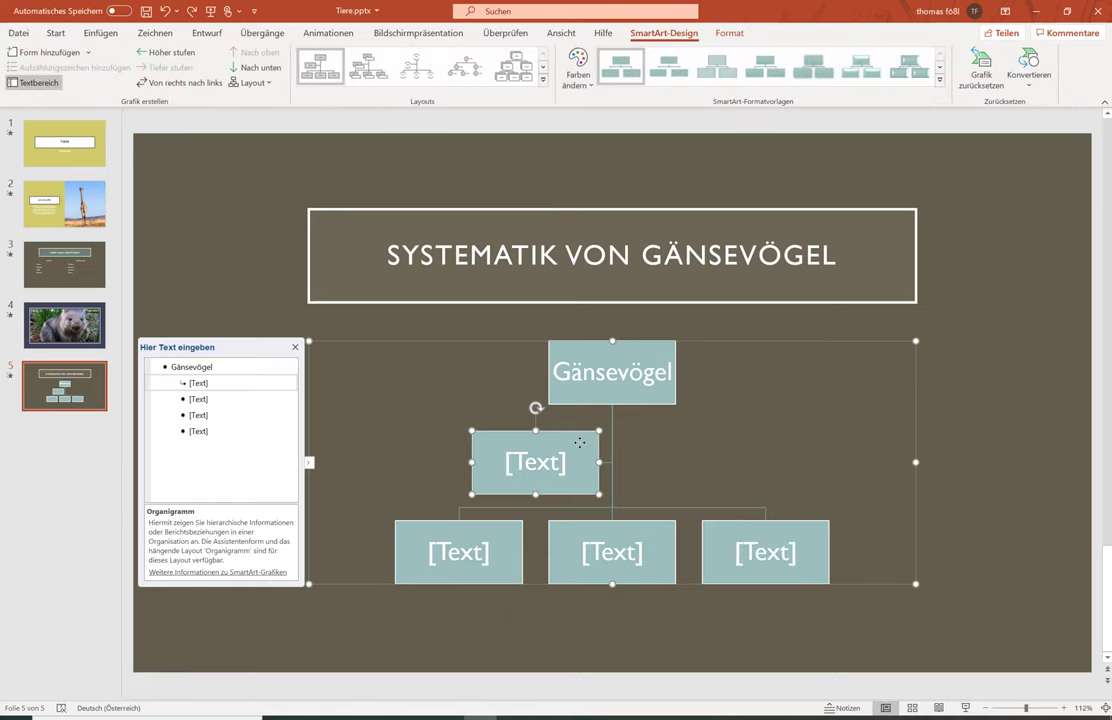
Delete the assistant box and enter Wehrvögel, Entenvögel and Donnervögel in the Text pane
key(Delete)
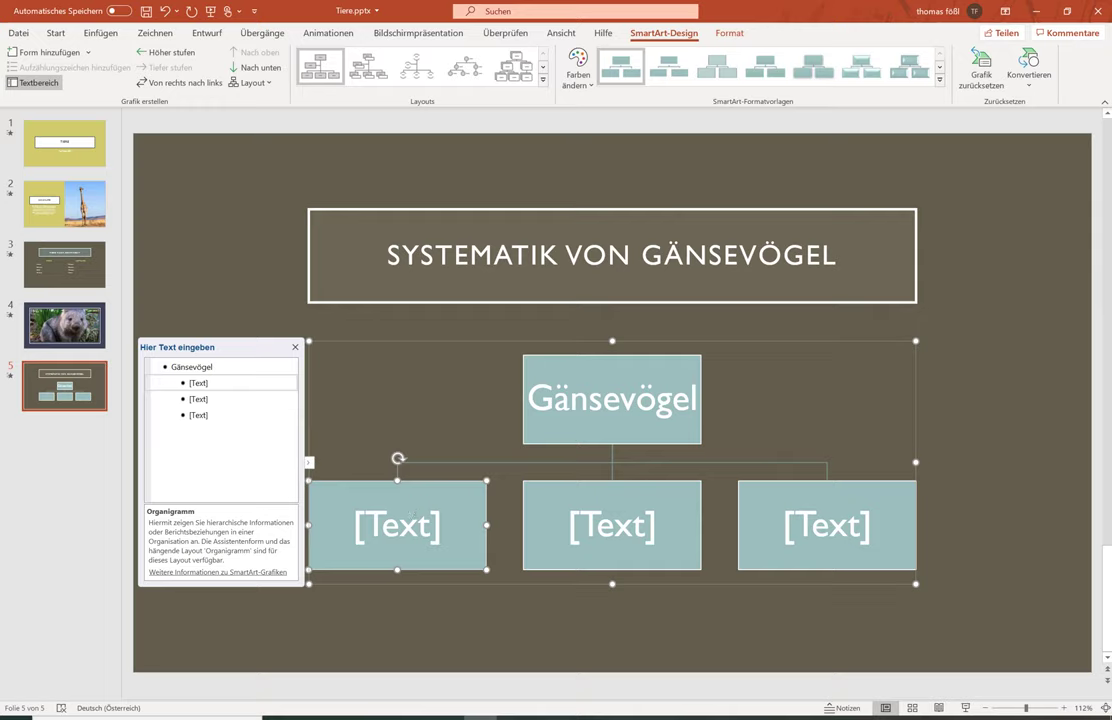
click(414, 516)
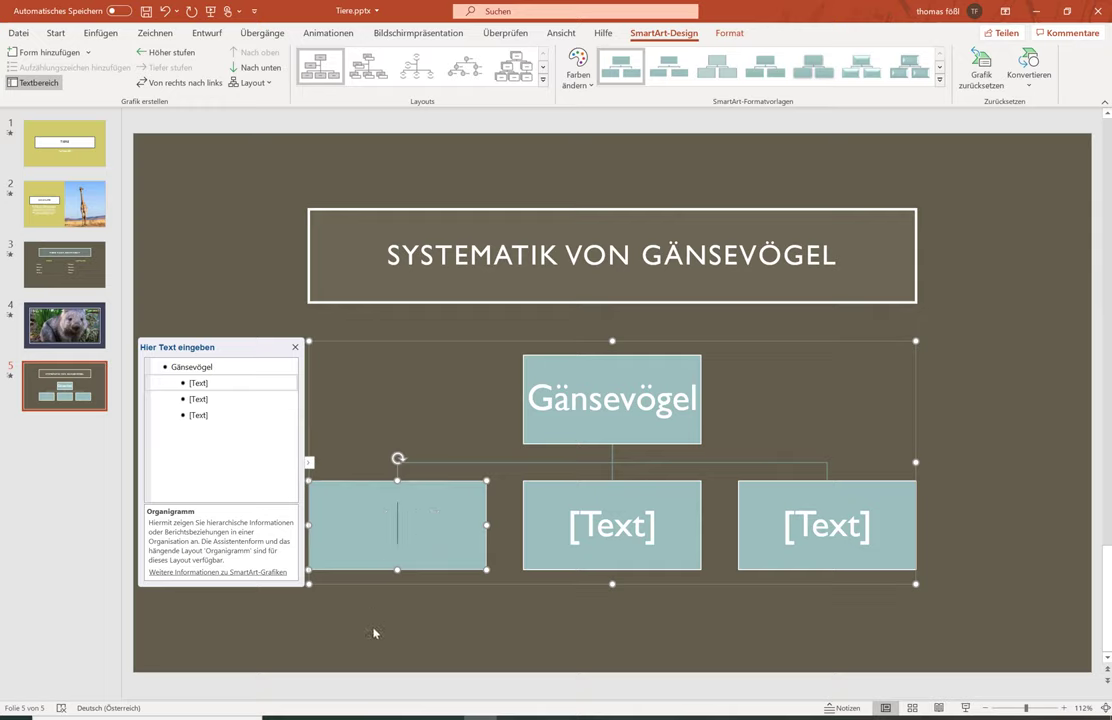
text(W)
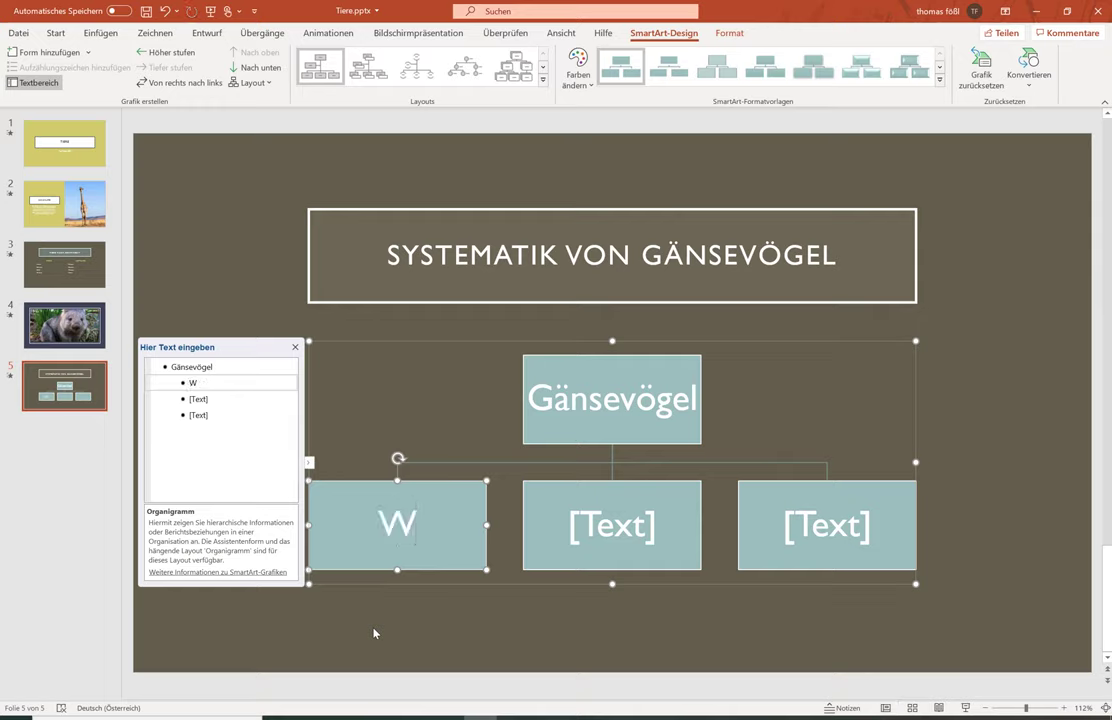
text(ehrvögel)
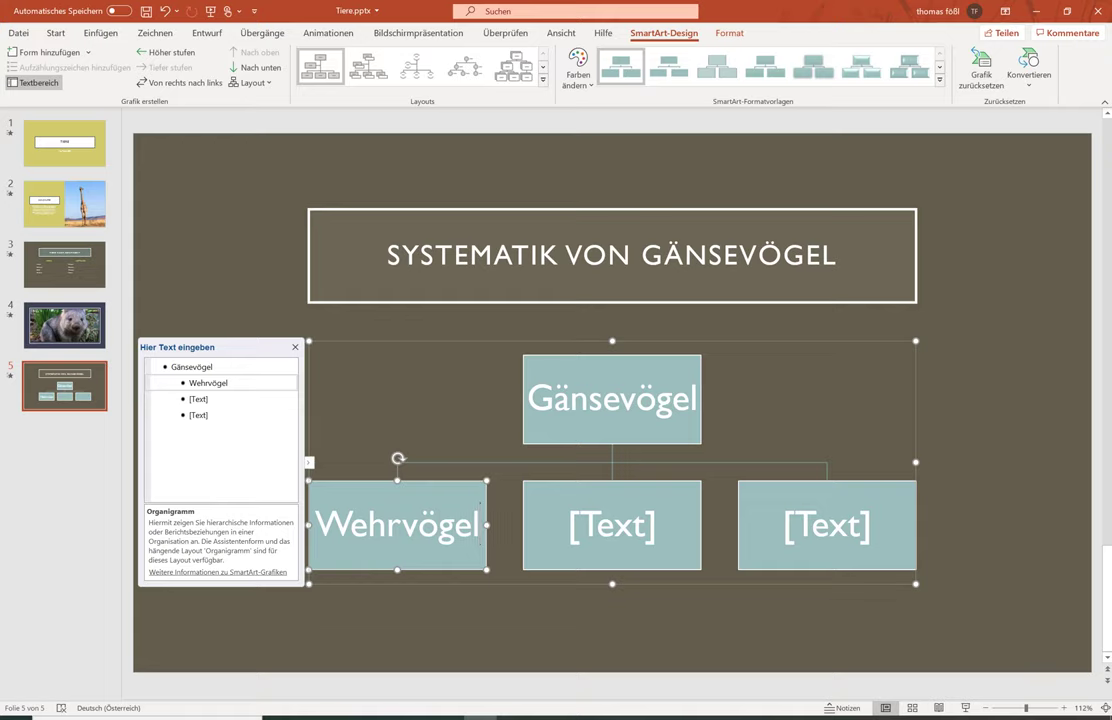
click(200, 398)
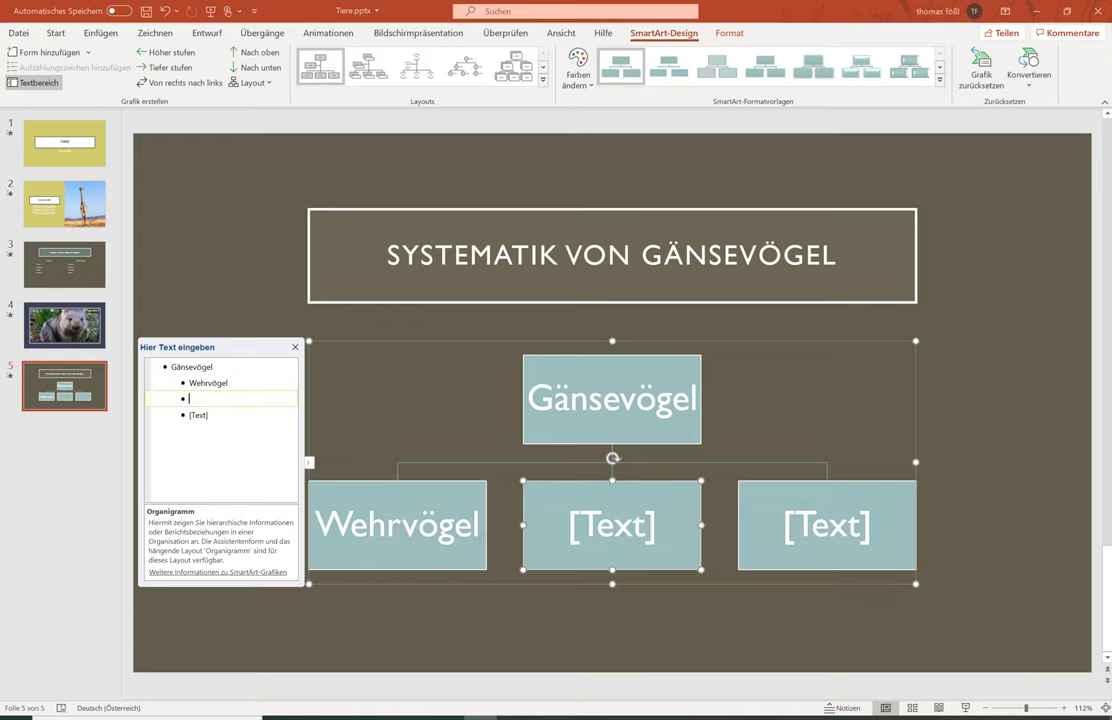
text(Entenvögel)
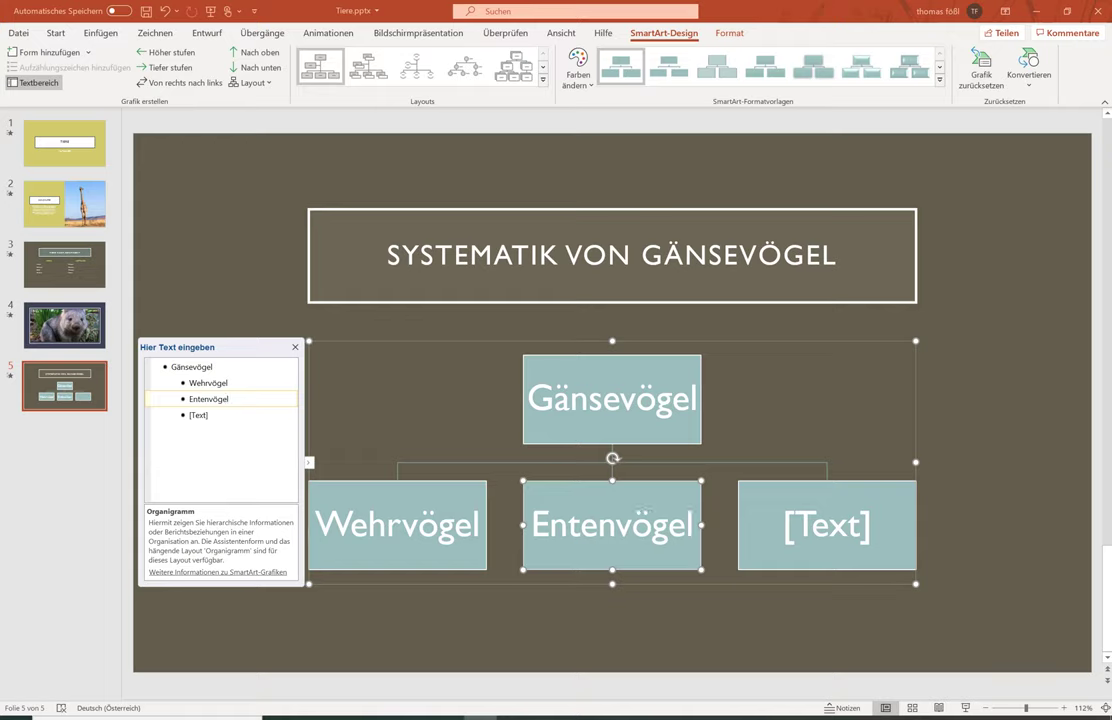
click(198, 414)
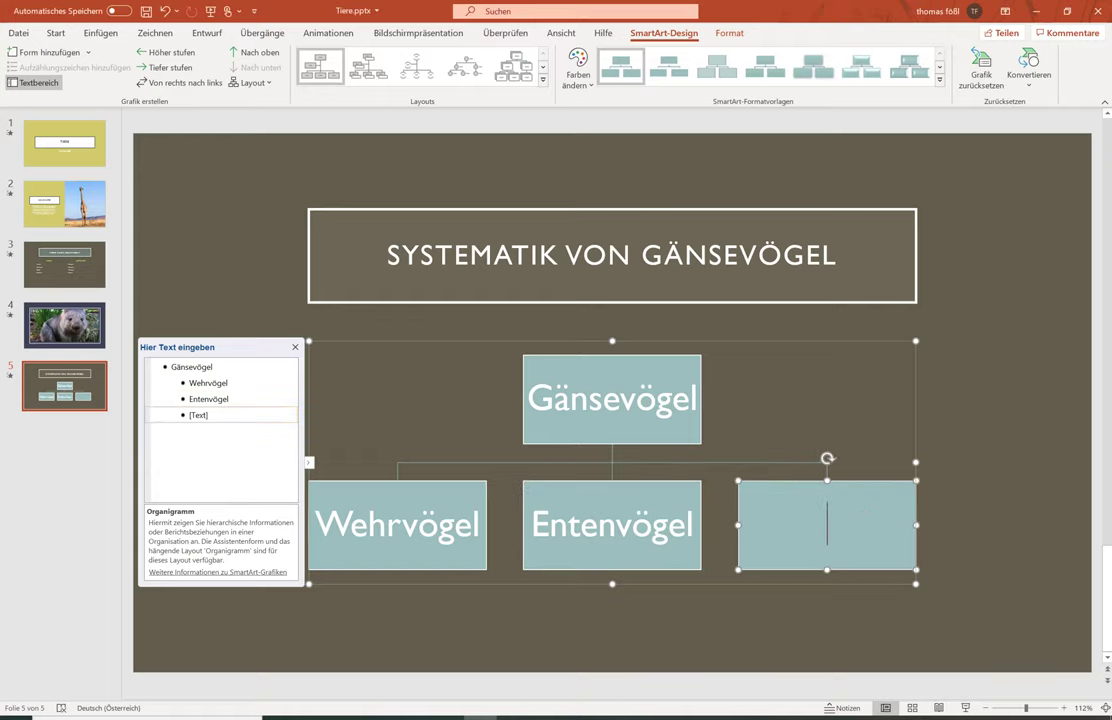
text(Donnervögel)
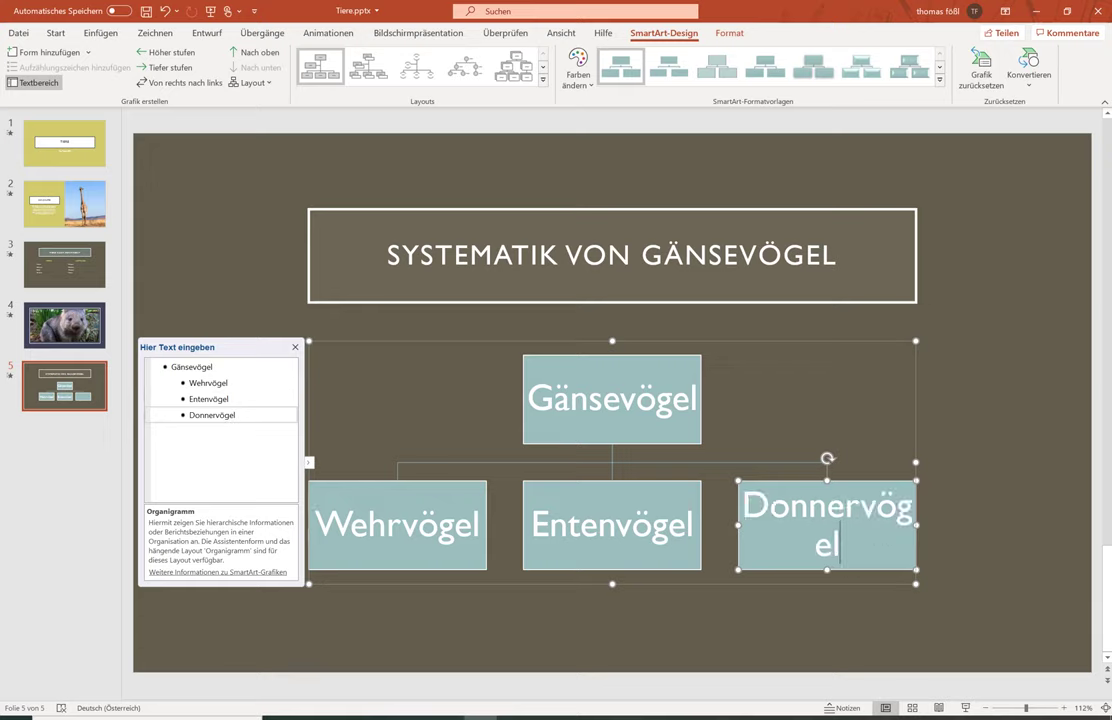
Inspect the Donnervögel and Entenvögel boxes, close the Text pane and reselect the chart
click(653, 588)
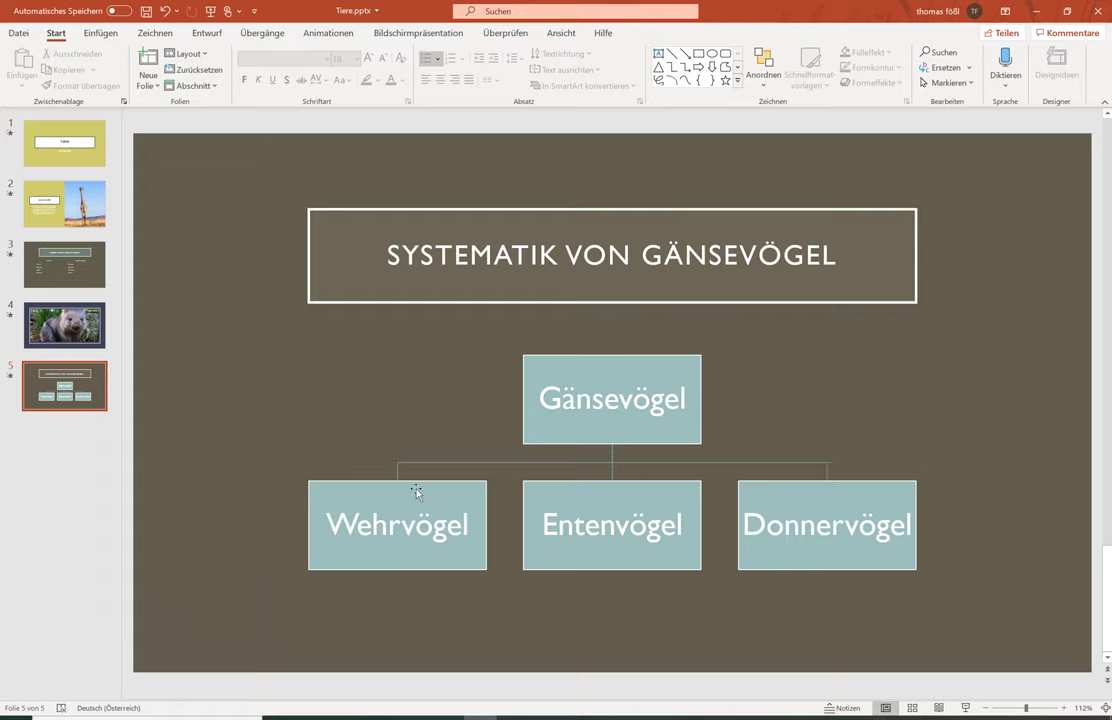
click(781, 562)
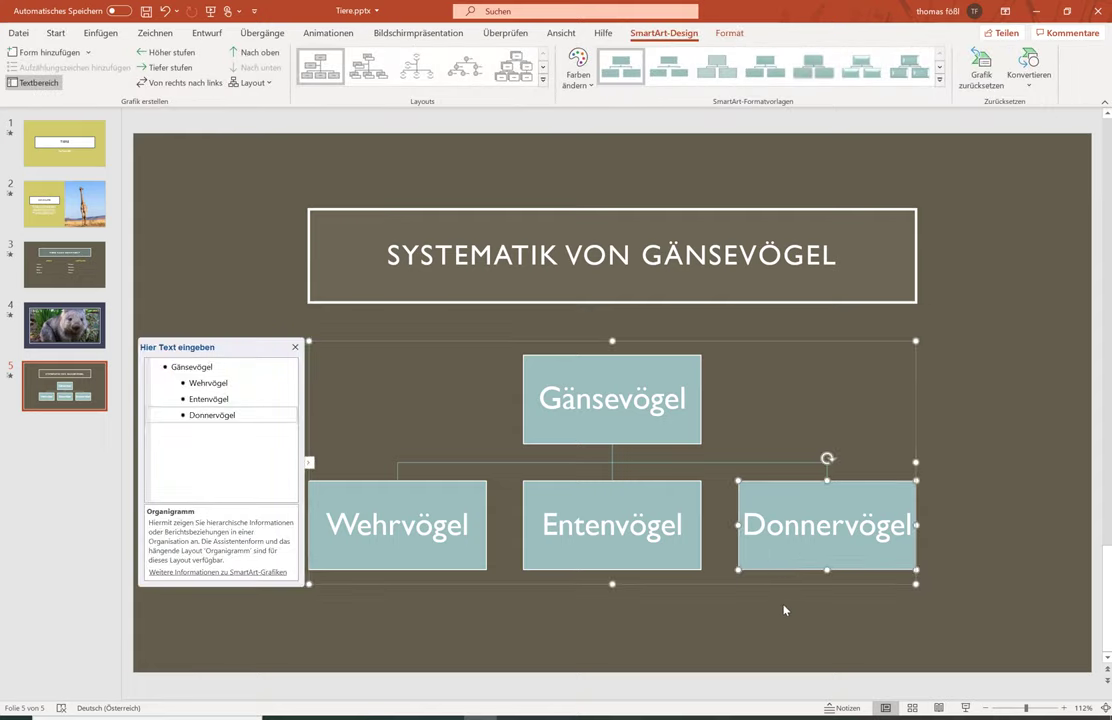
click(675, 613)
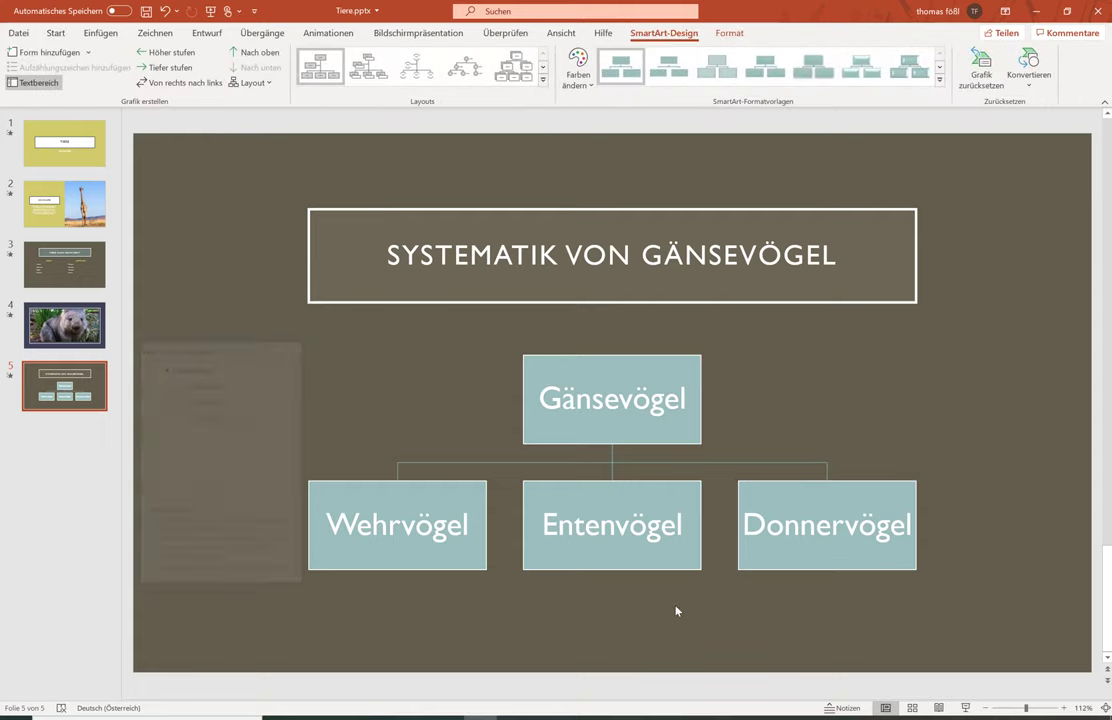
click(624, 562)
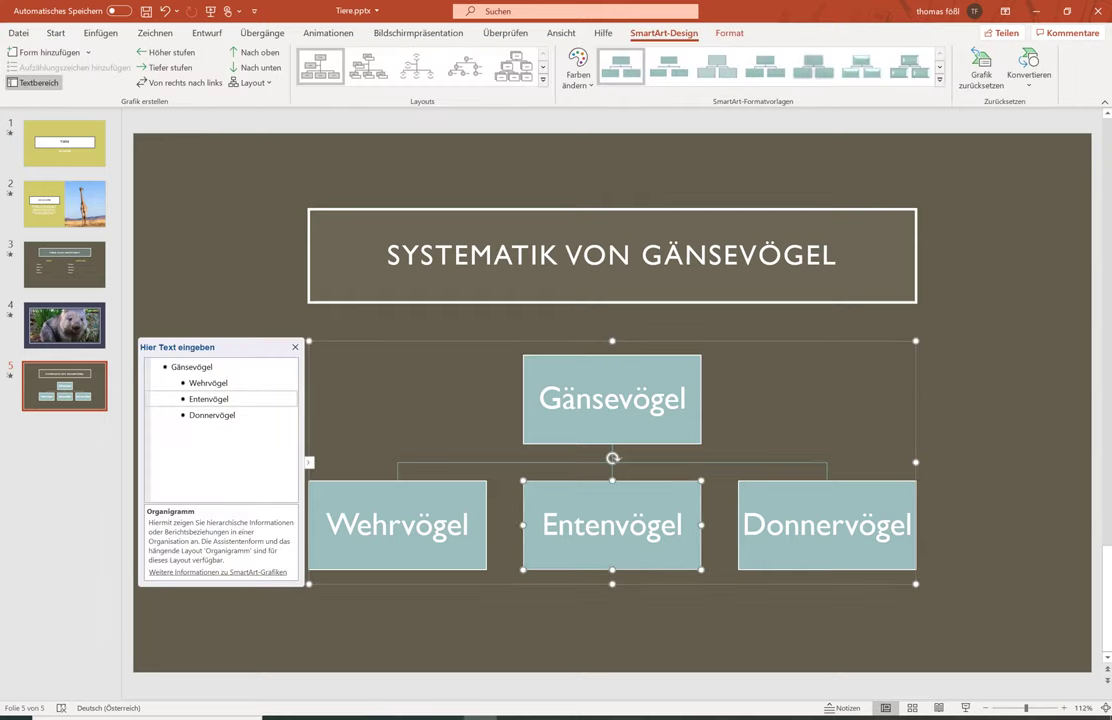
click(308, 462)
click(449, 593)
click(447, 578)
click(442, 564)
click(546, 424)
click(553, 548)
click(442, 558)
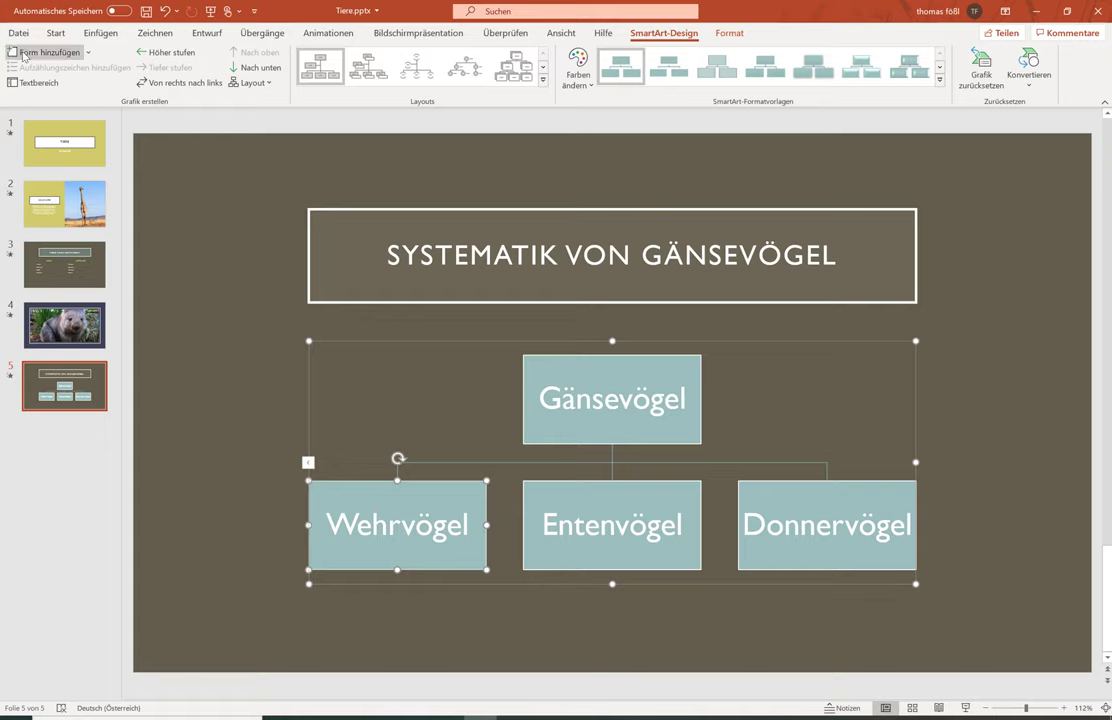
click(40, 84)
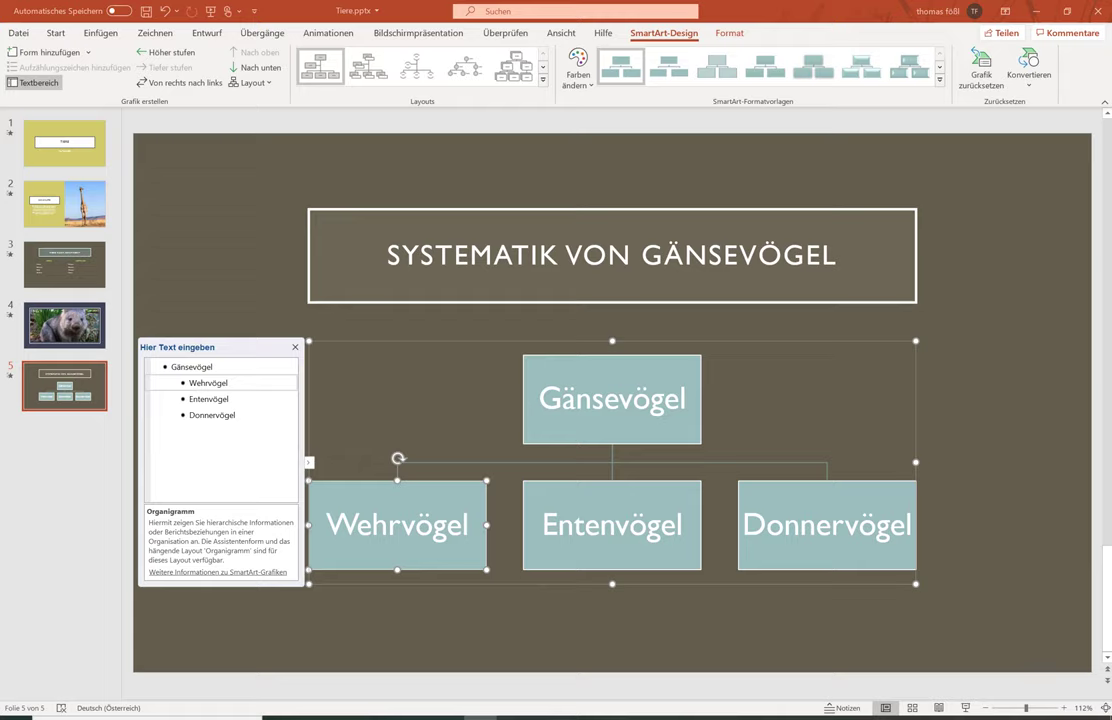
click(236, 415)
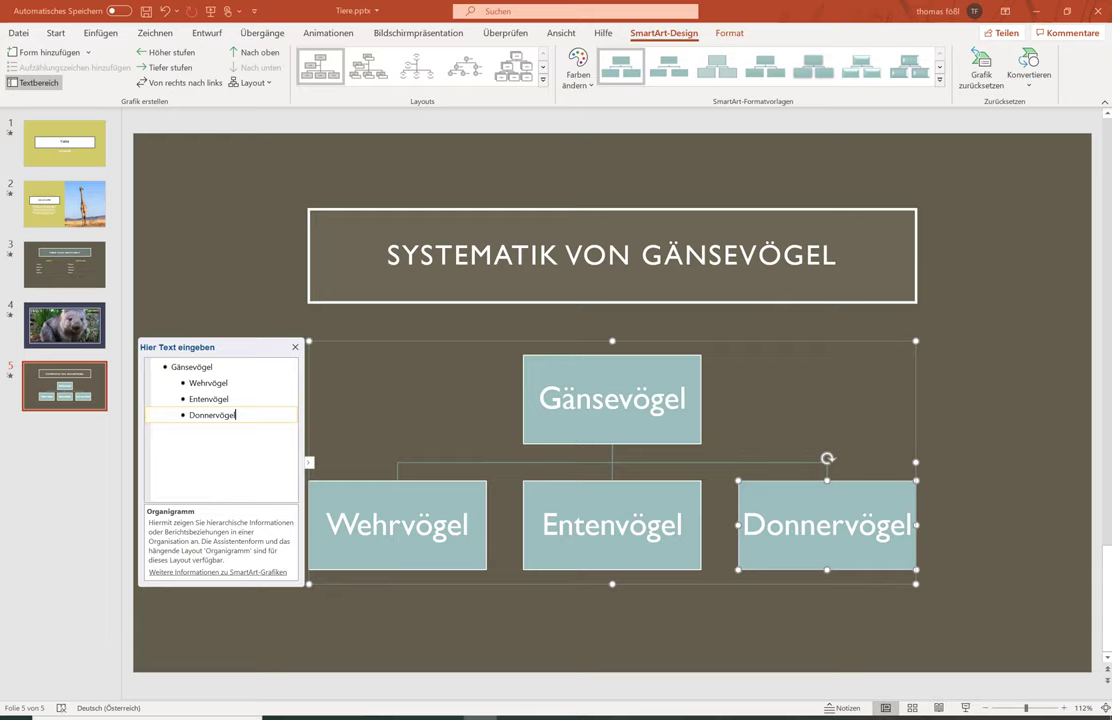
key(Return)
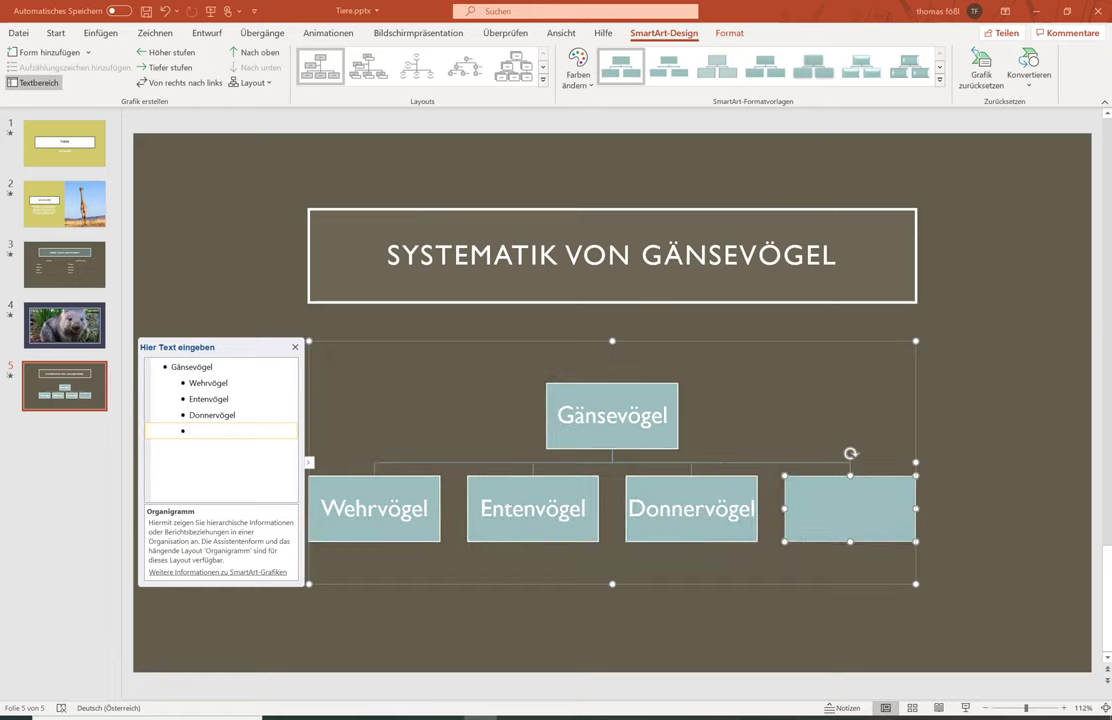
text(Spaltfußgänse)
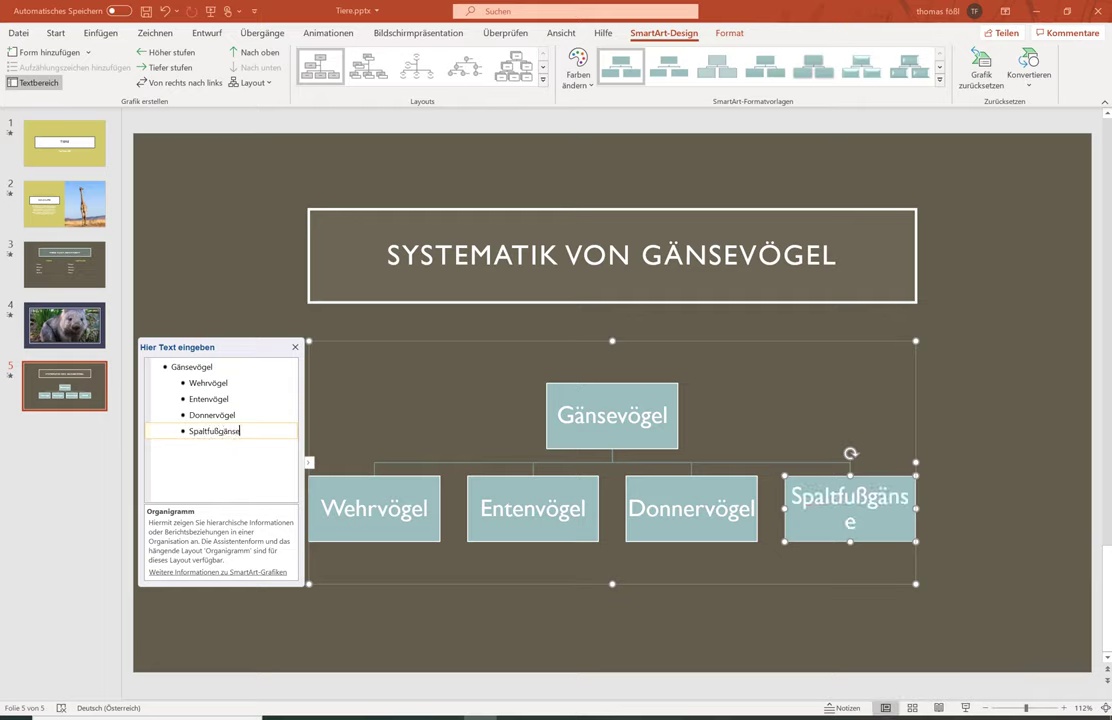
click(272, 633)
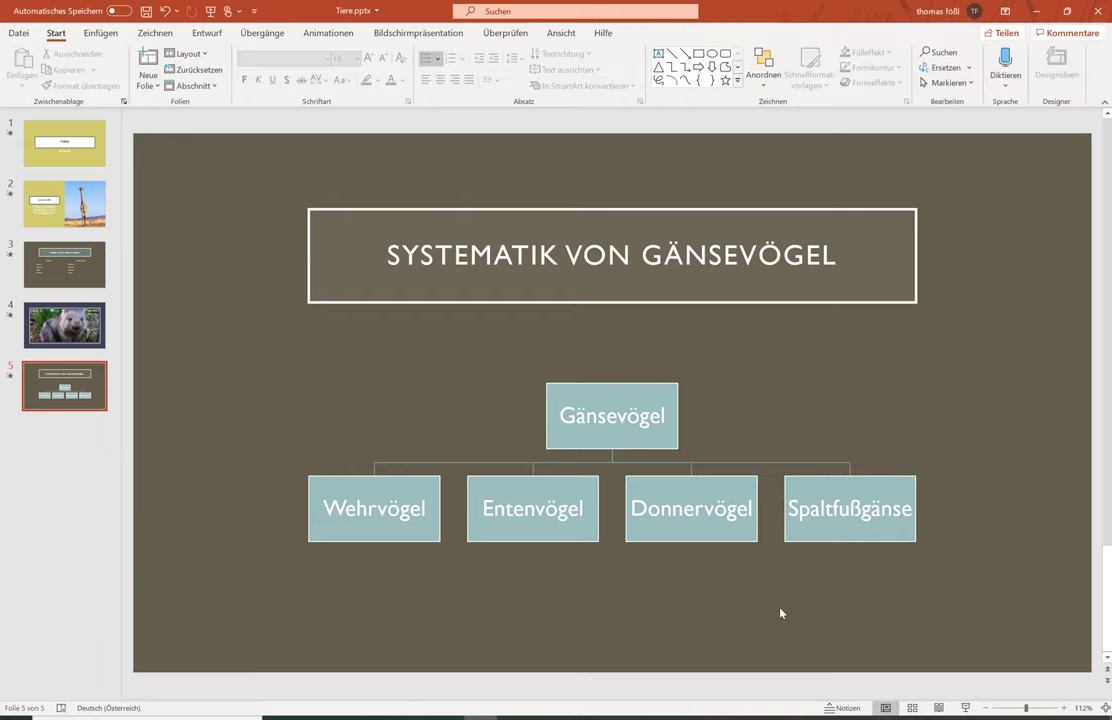
click(826, 544)
key(Delete)
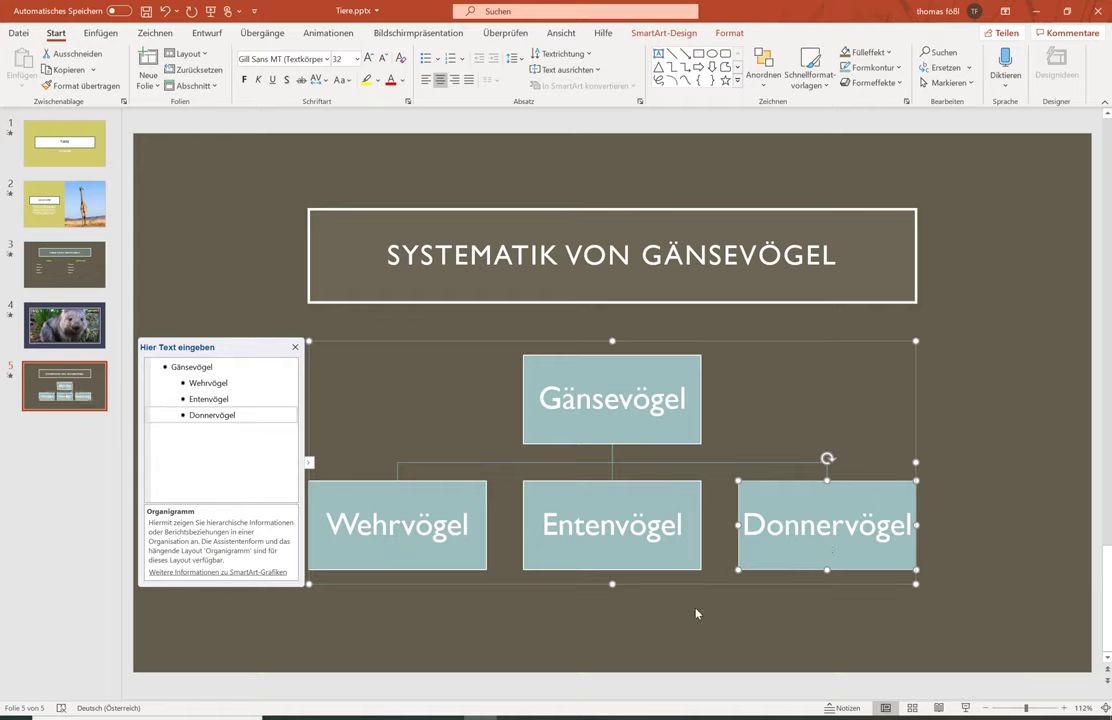
Add a new shape below Wehrvögel and another below Entenvögel
click(692, 620)
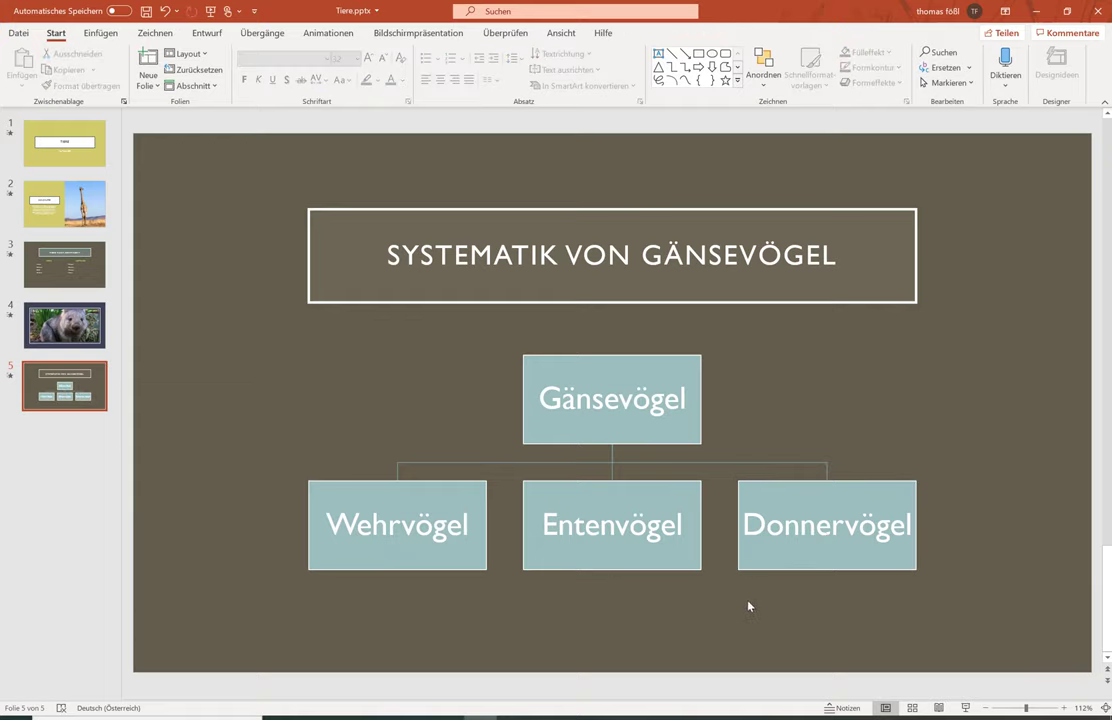
click(476, 558)
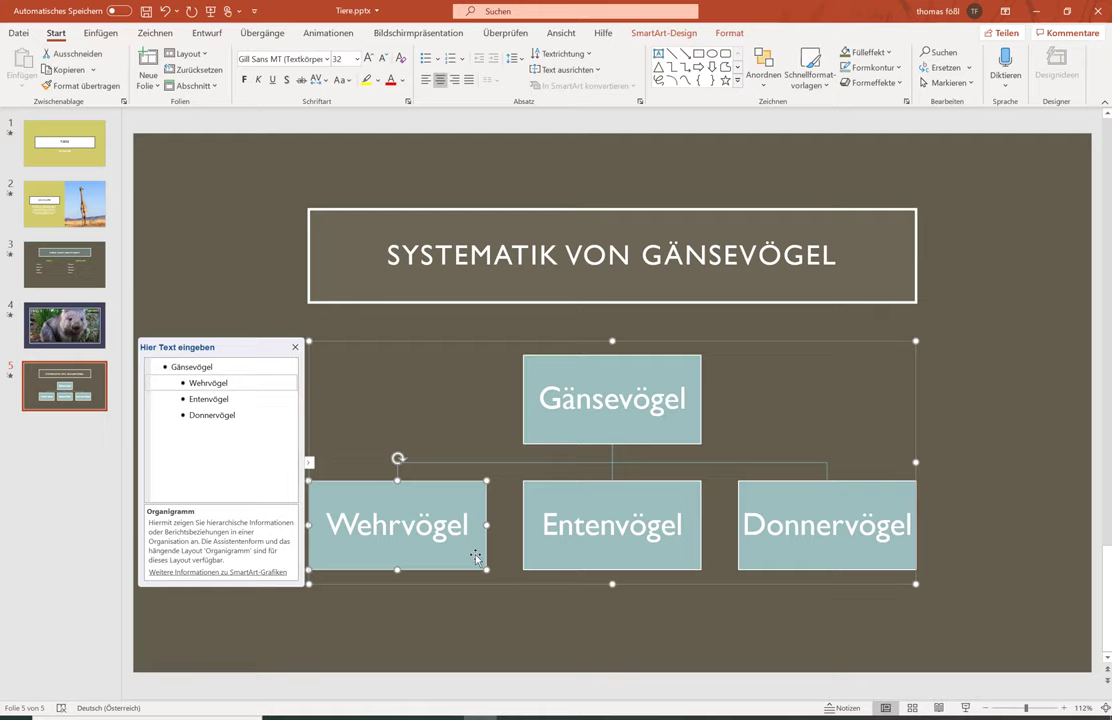
click(686, 36)
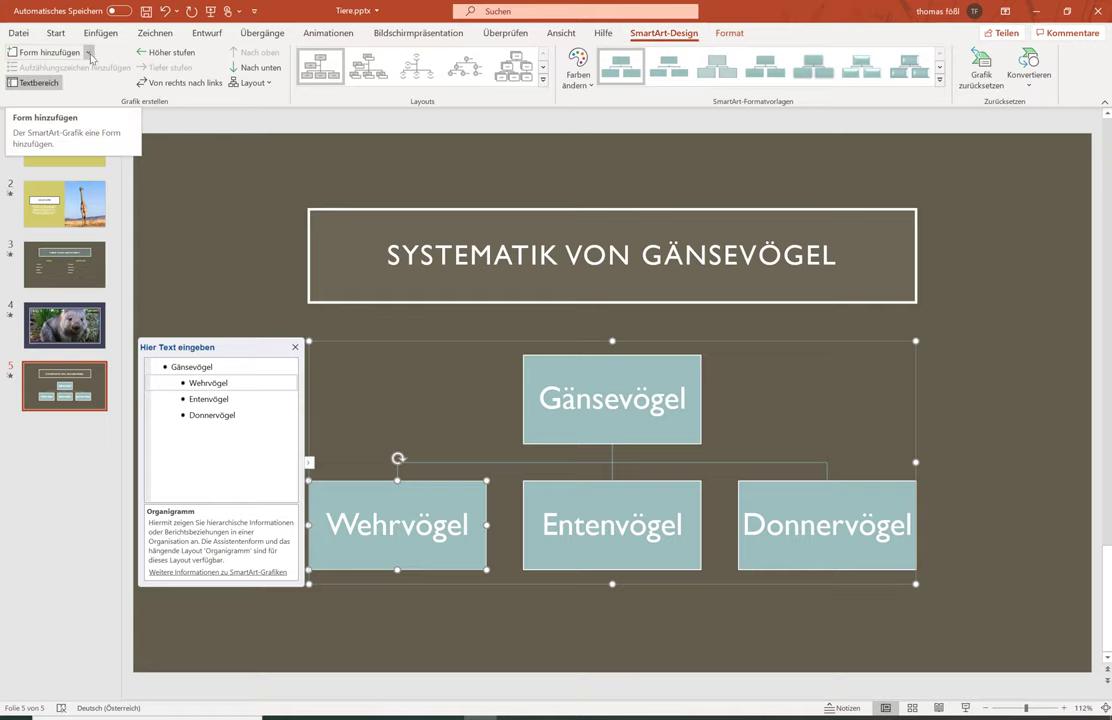
click(89, 53)
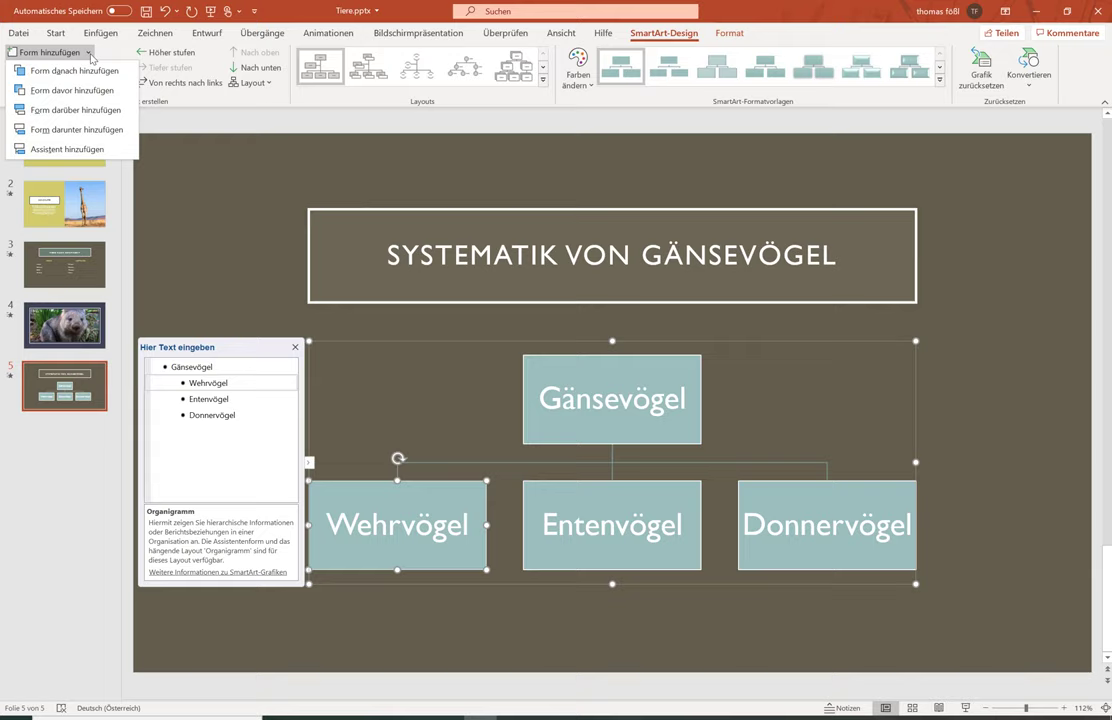
click(60, 129)
click(427, 628)
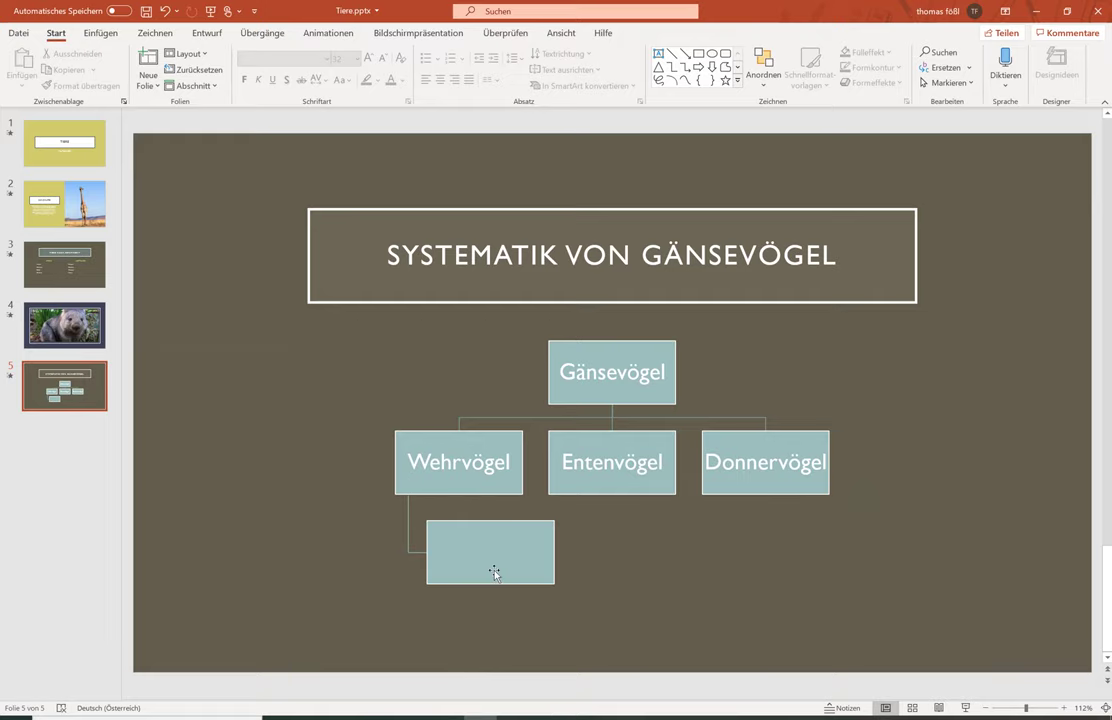
click(587, 490)
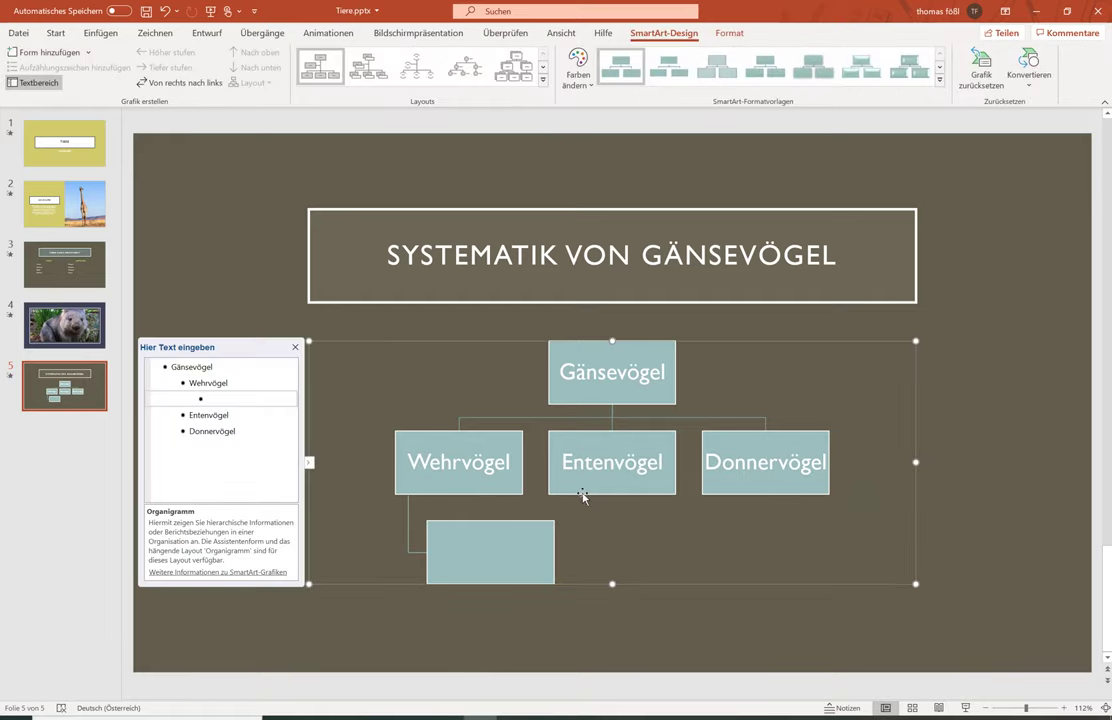
click(87, 53)
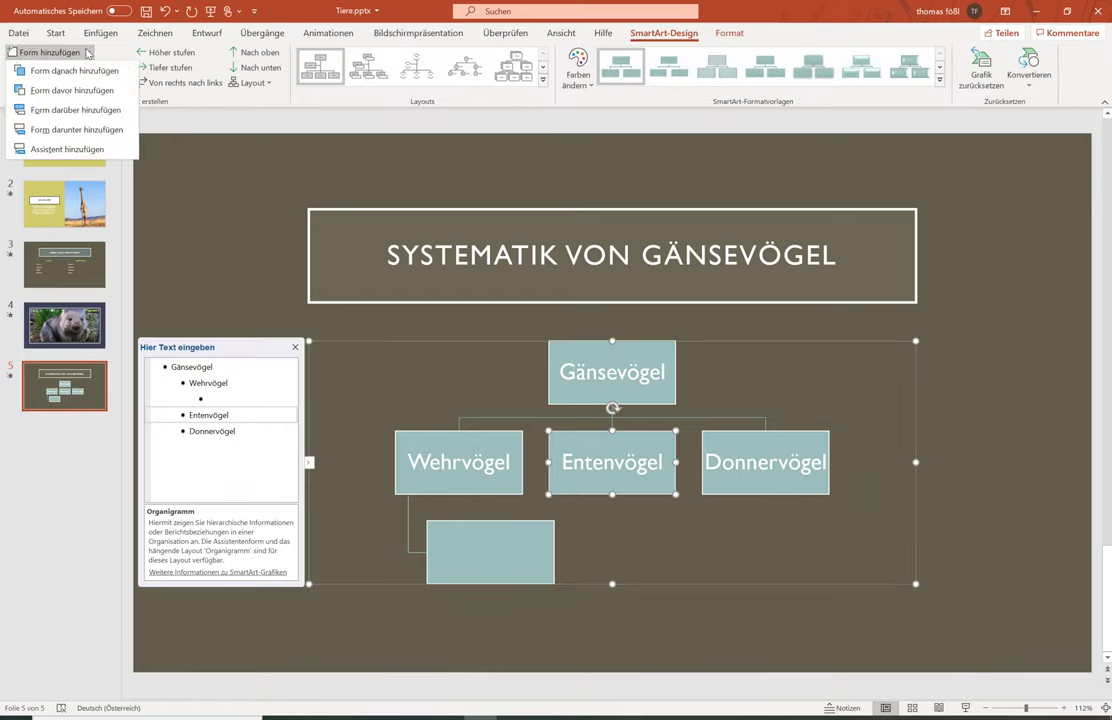
click(76, 129)
click(608, 646)
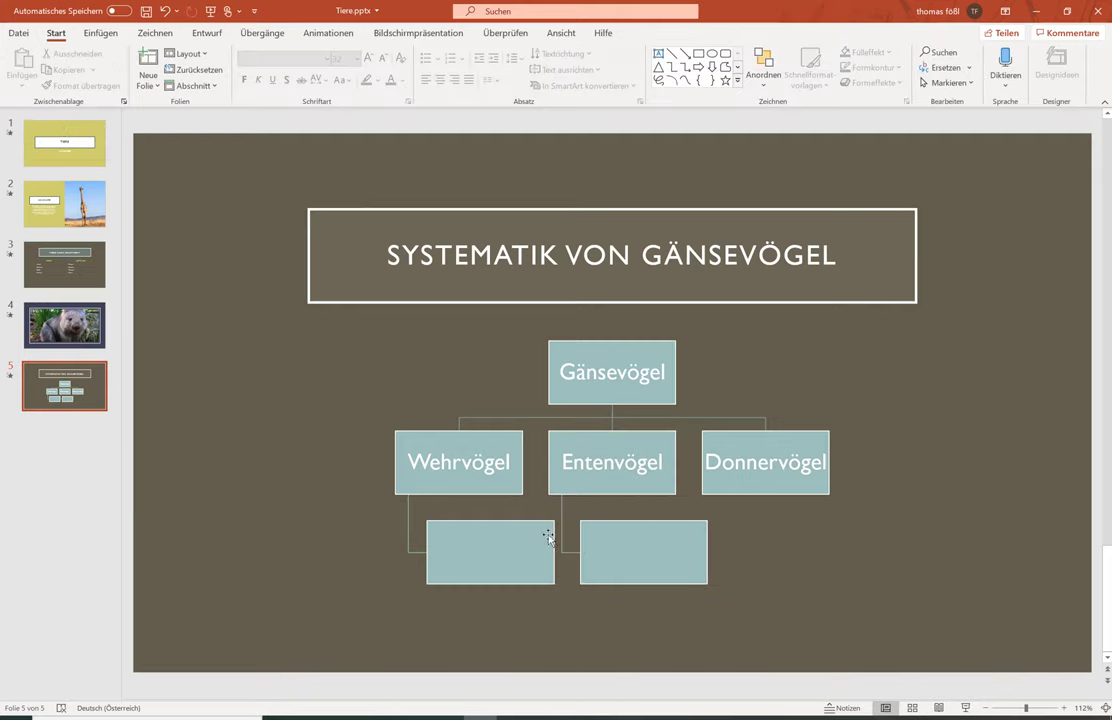
Delete the two empty boxes under Wehrvögel and Entenvögel
click(497, 540)
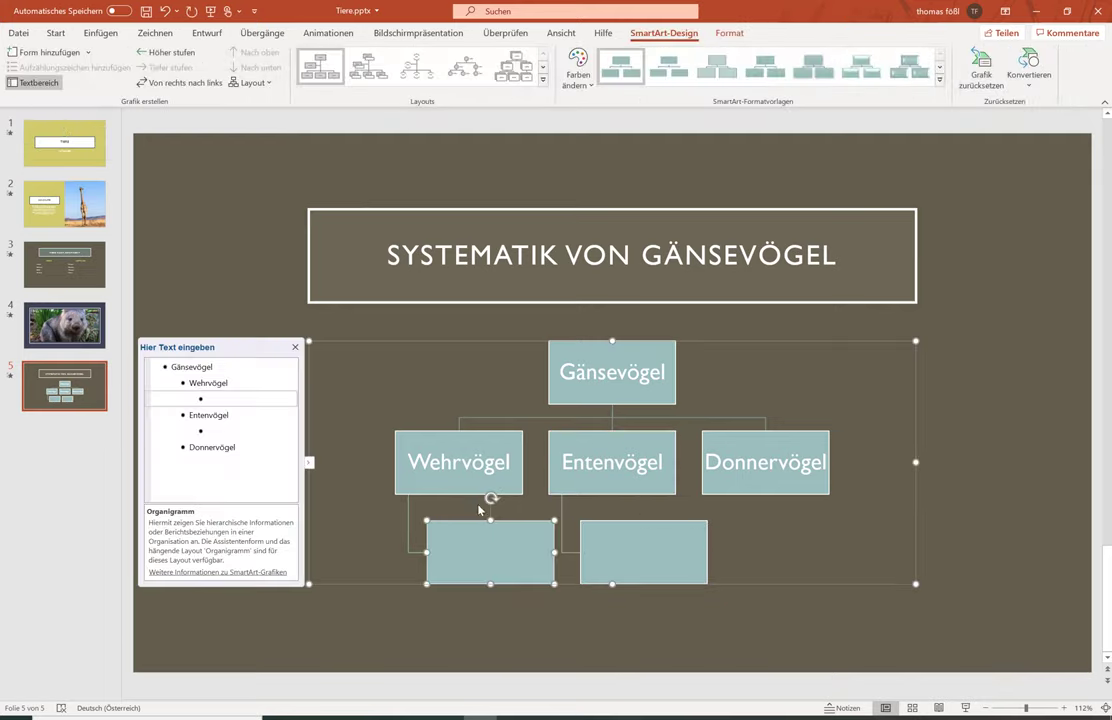
key(Delete)
click(640, 568)
key(Delete)
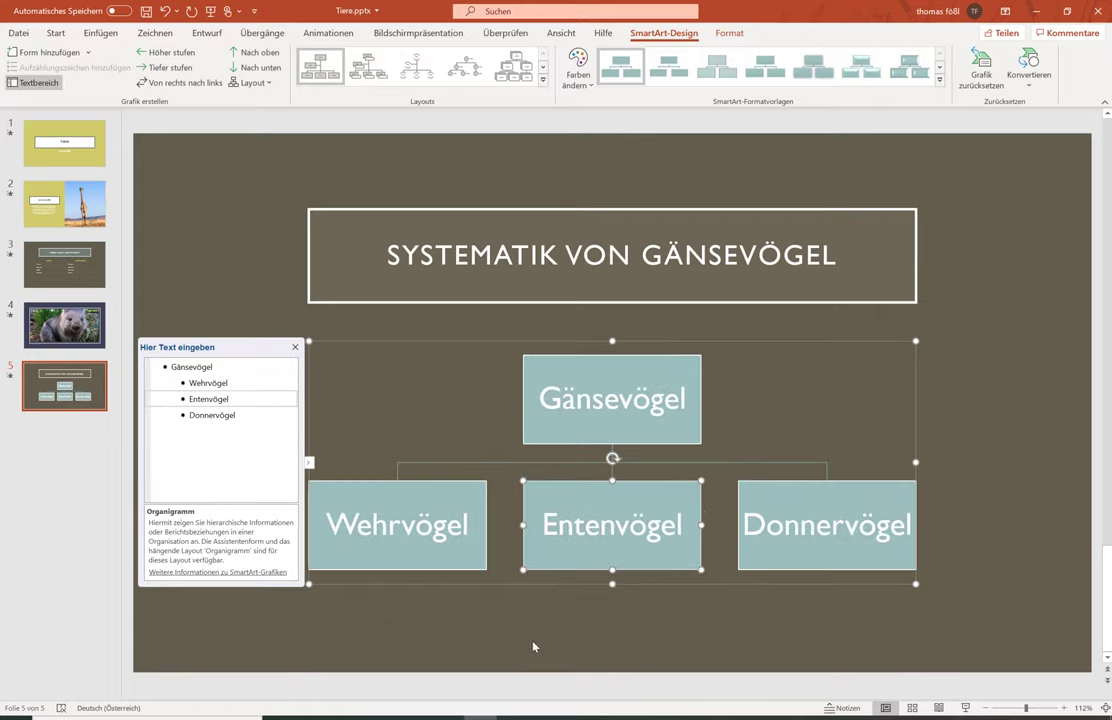
Select the whole org chart and set its font size to 28 pt
click(530, 646)
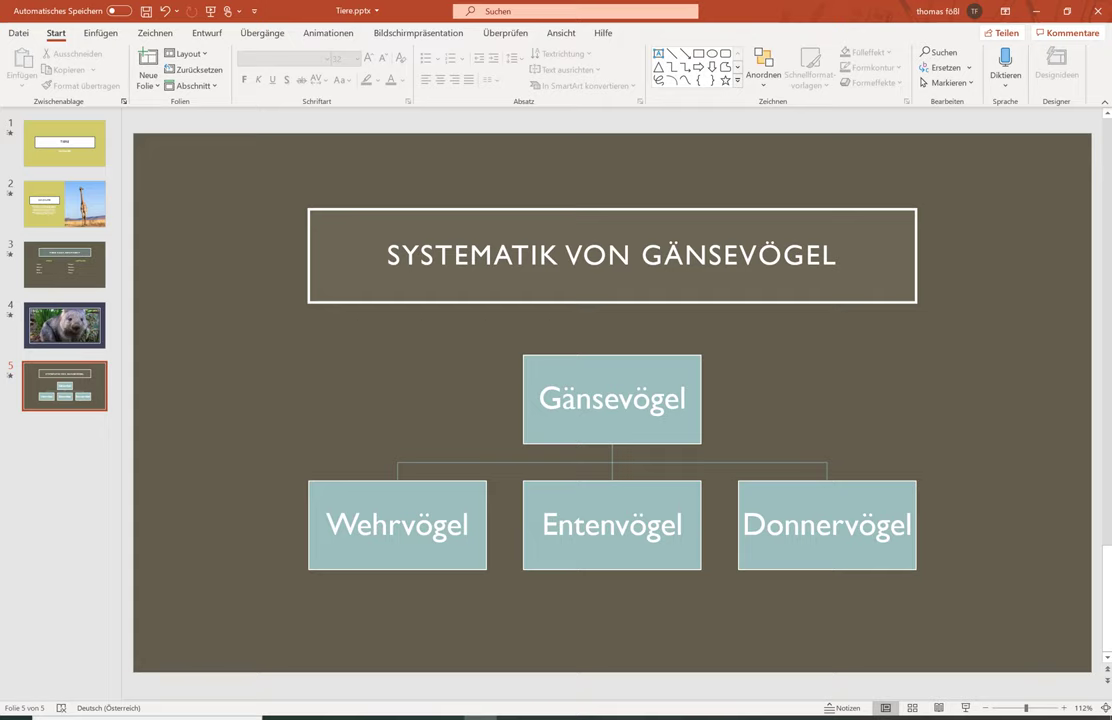
click(545, 433)
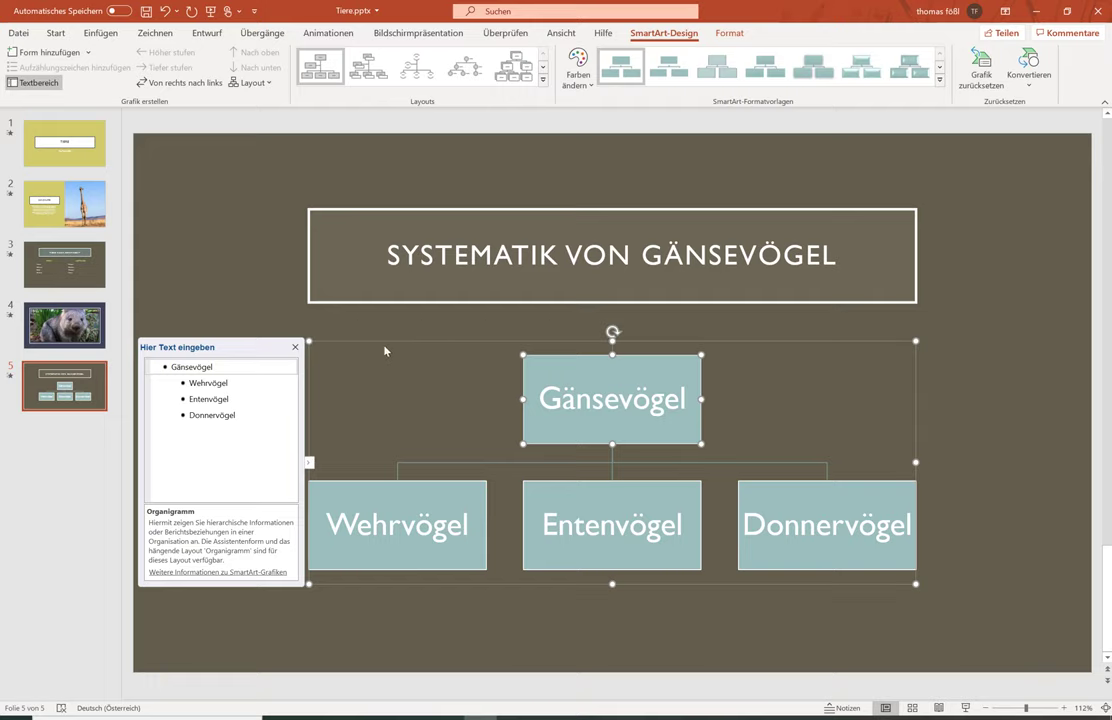
click(279, 286)
key(ctrl+z)
click(329, 345)
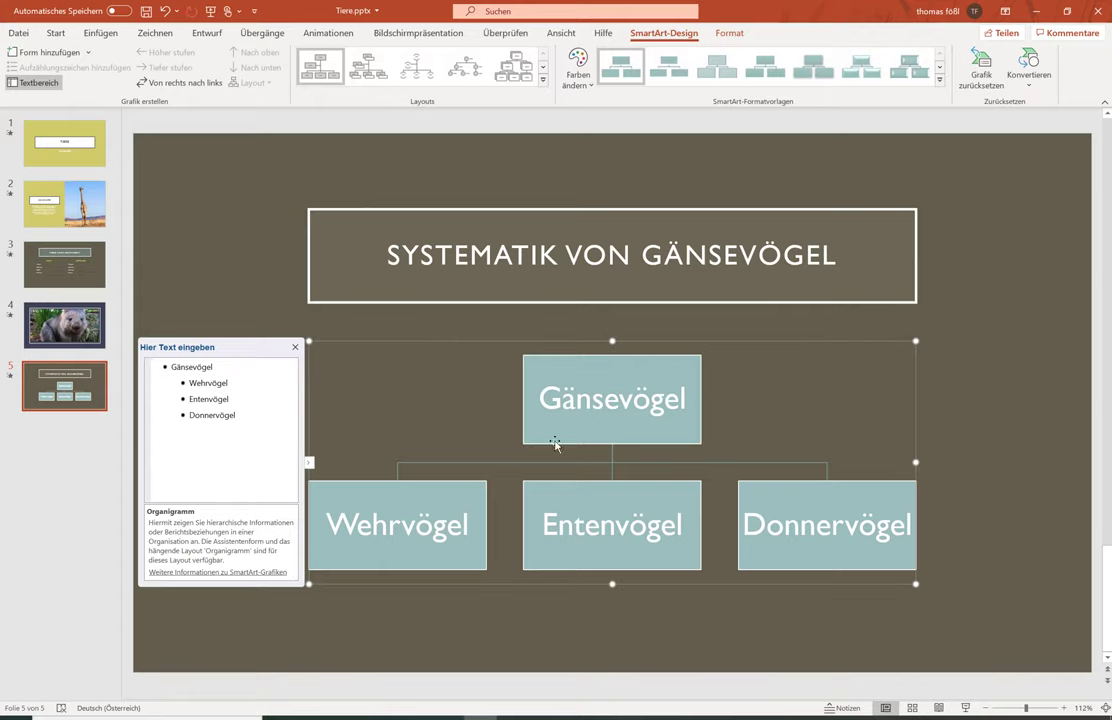
click(56, 33)
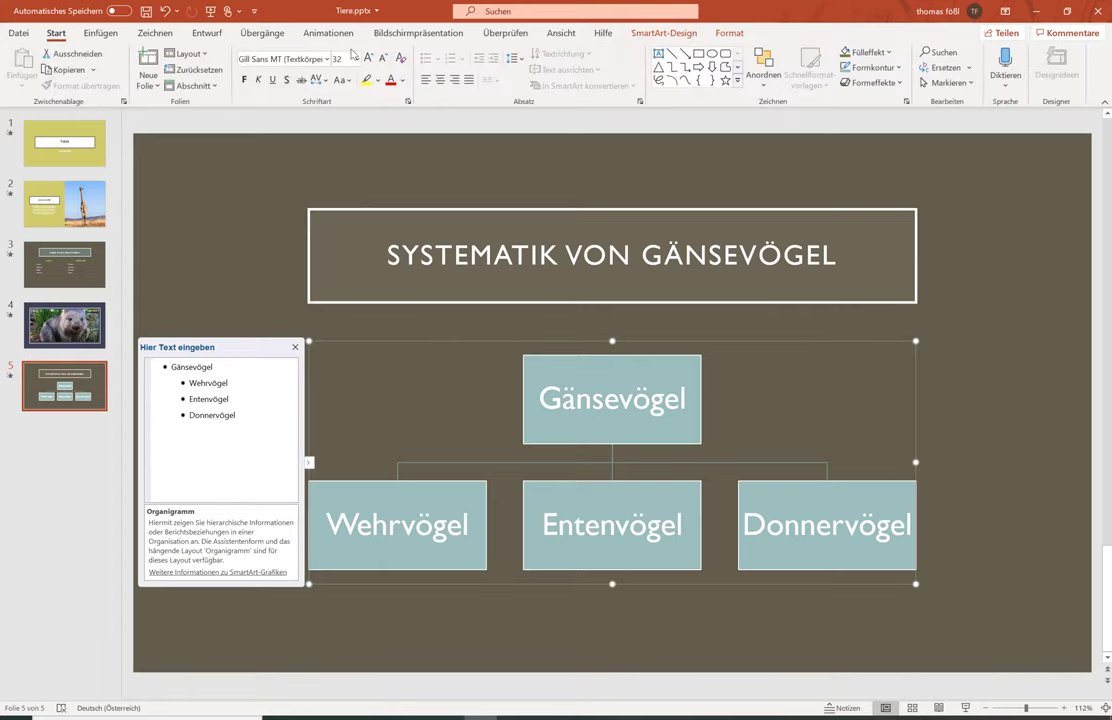
click(357, 59)
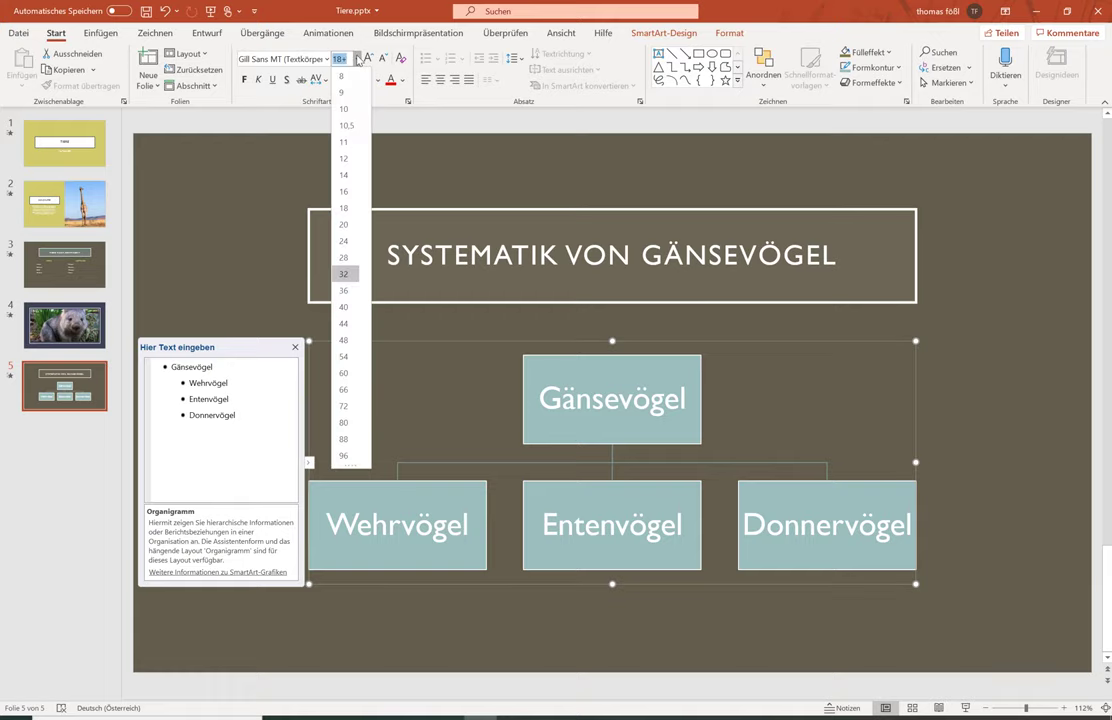
click(349, 256)
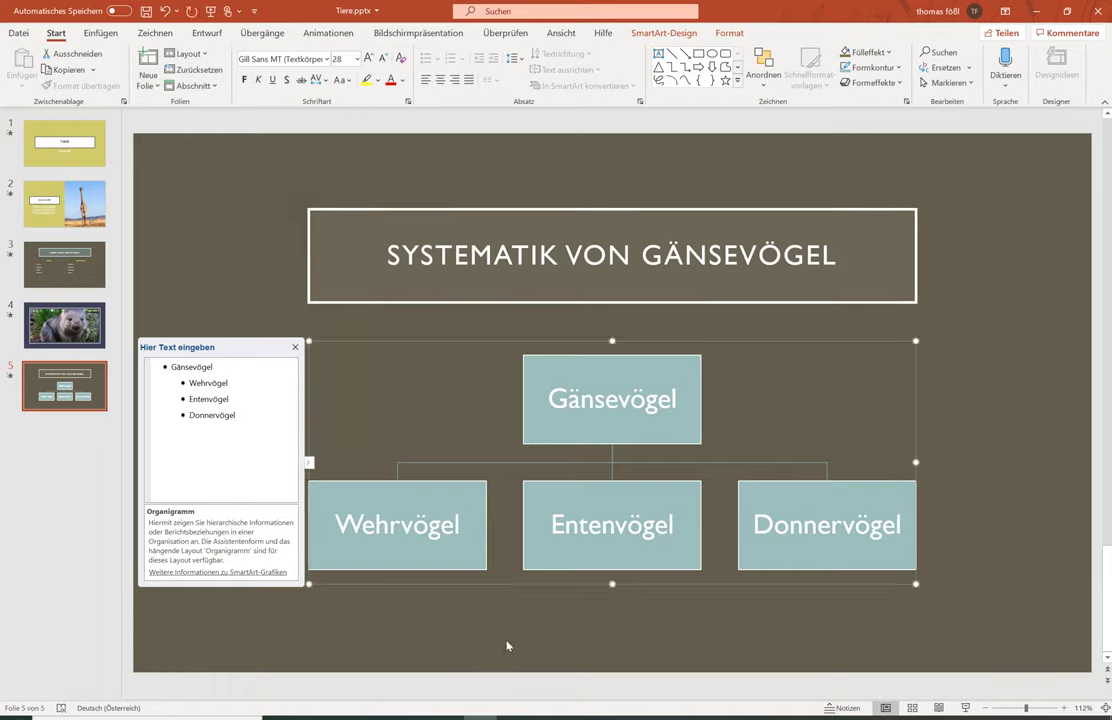
click(643, 33)
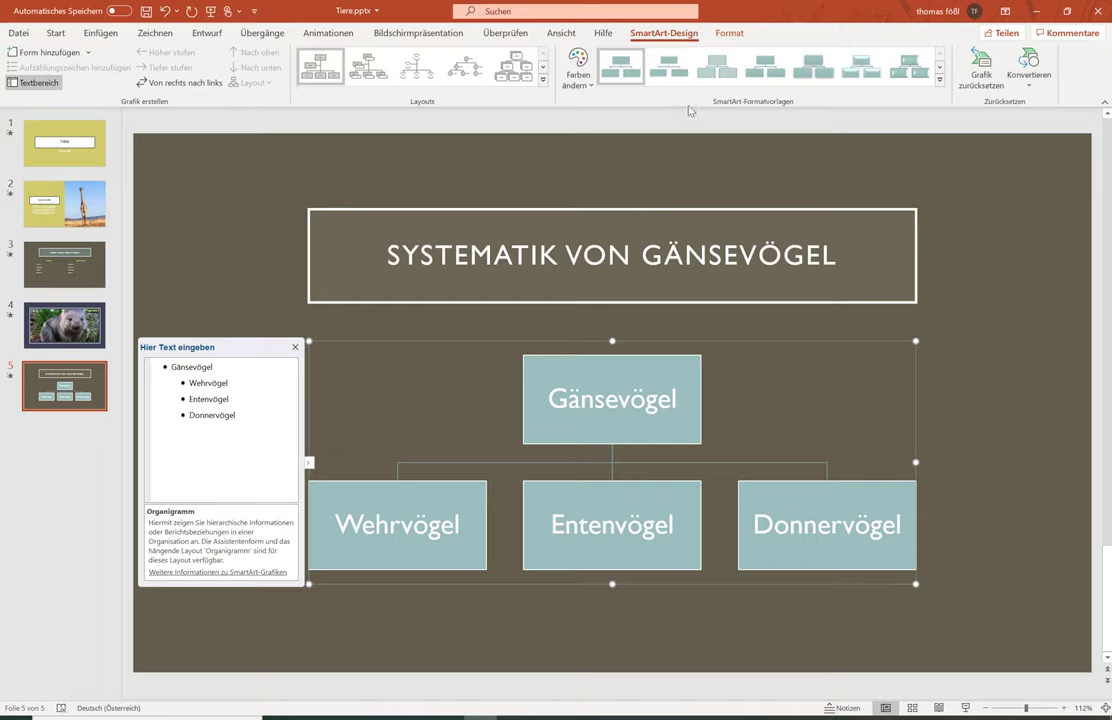
Apply a 3D SmartArt style and the Akzent 4 colour scheme to the org chart
click(938, 80)
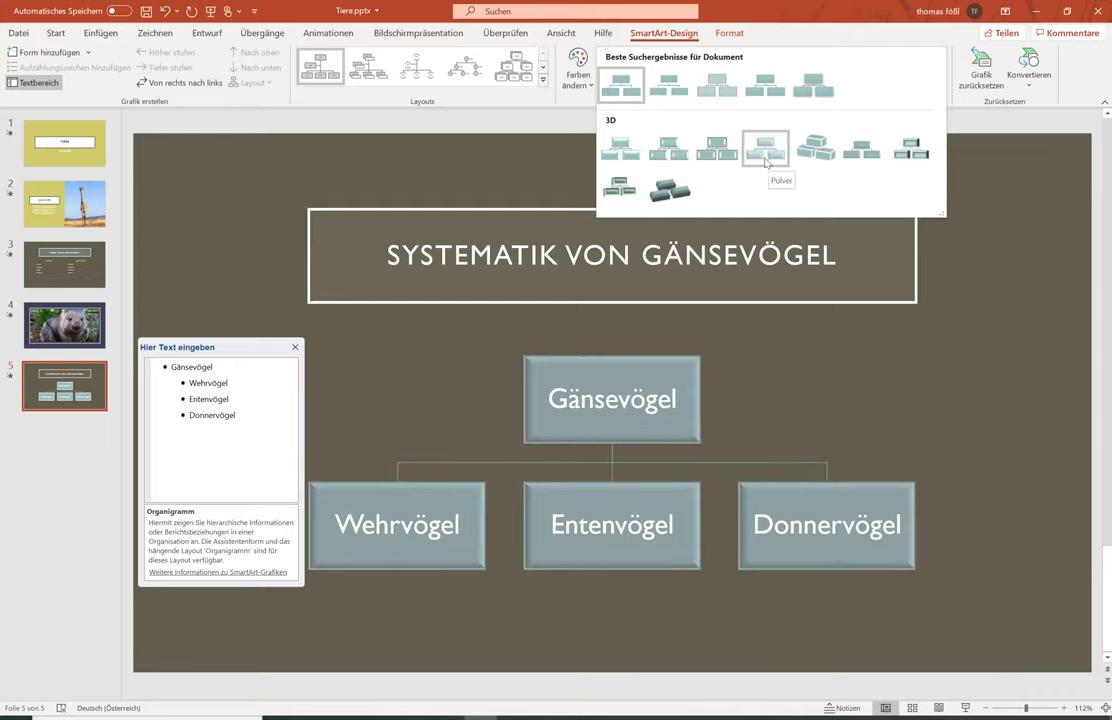
click(717, 150)
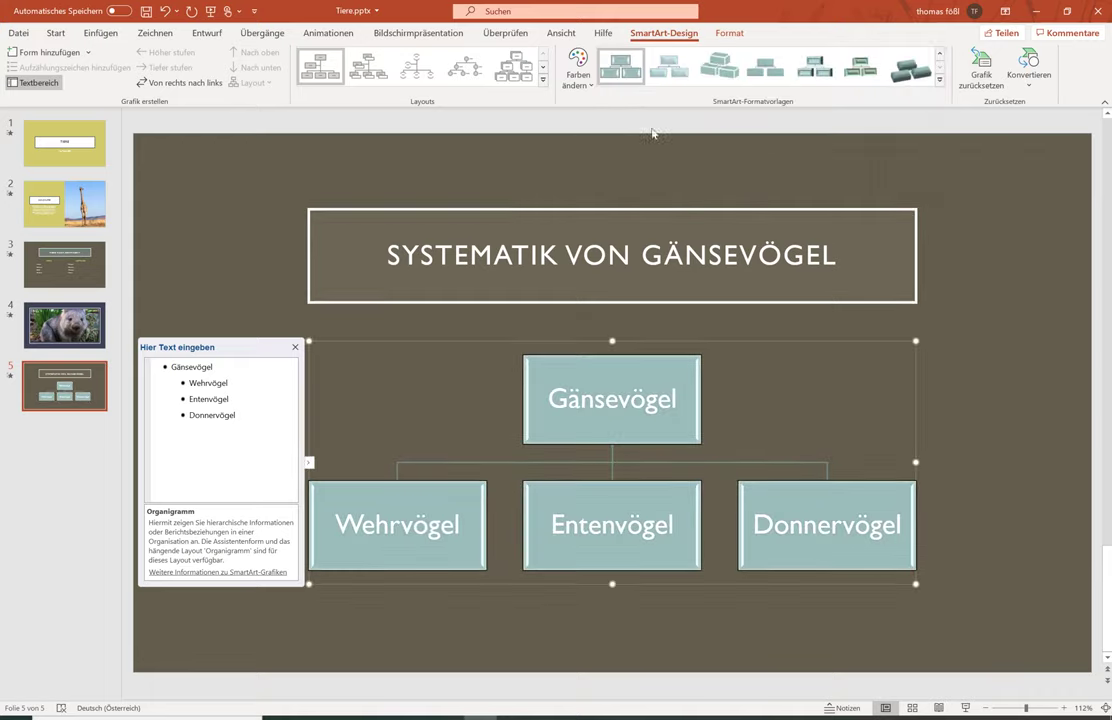
click(586, 88)
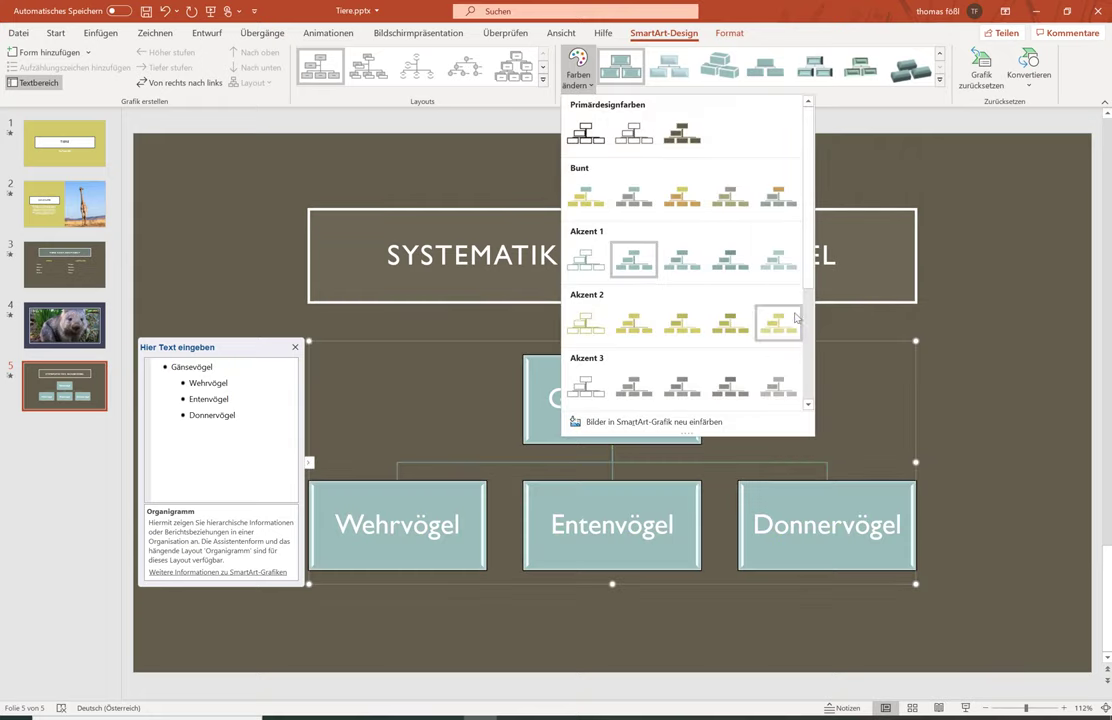
drag(801, 298, 800, 407)
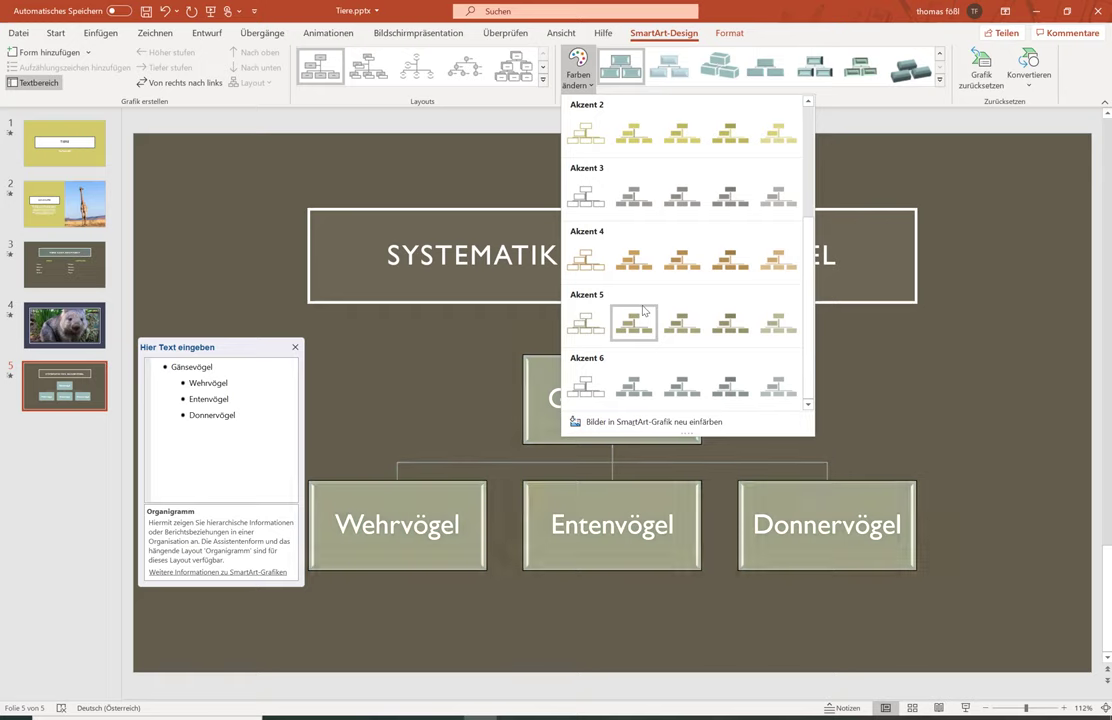
click(643, 278)
click(558, 625)
click(558, 440)
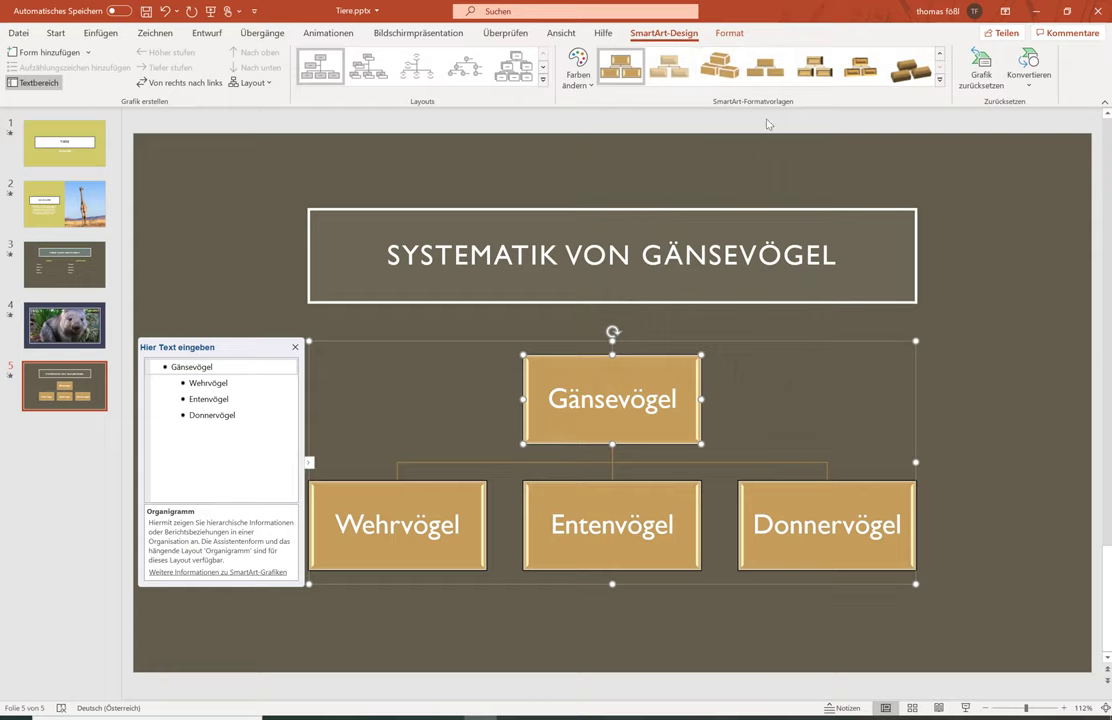
click(731, 41)
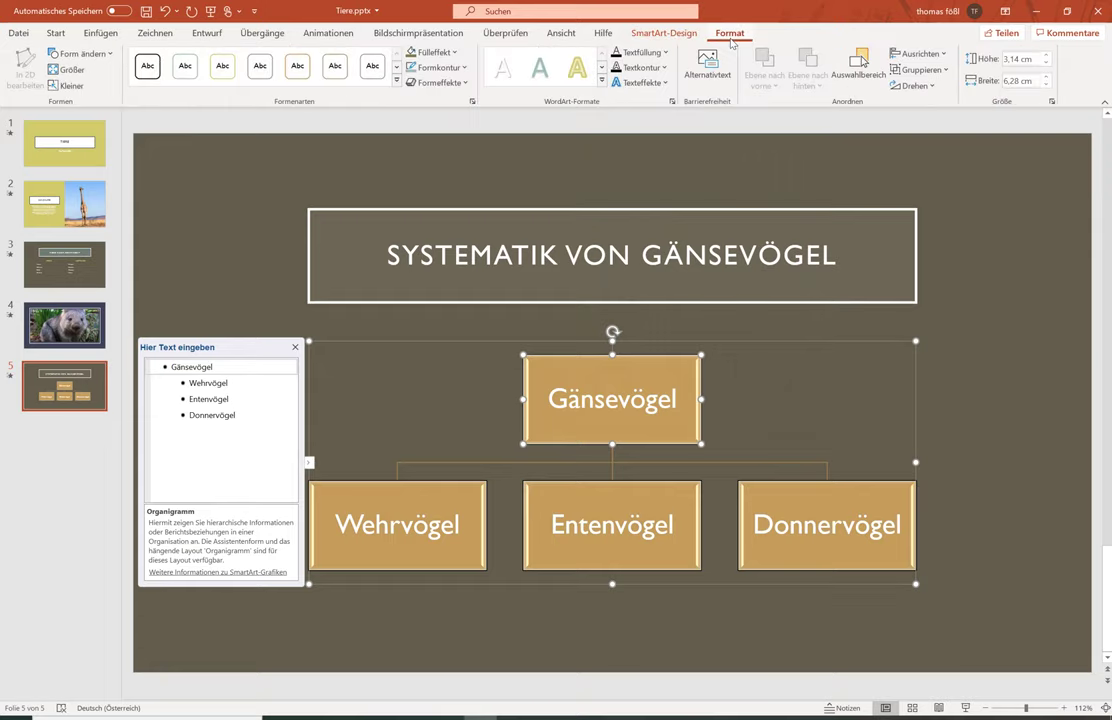
Fill Gänsevögel grey-teal, Wehrvögel dark brown and Entenvögel light grey
click(457, 55)
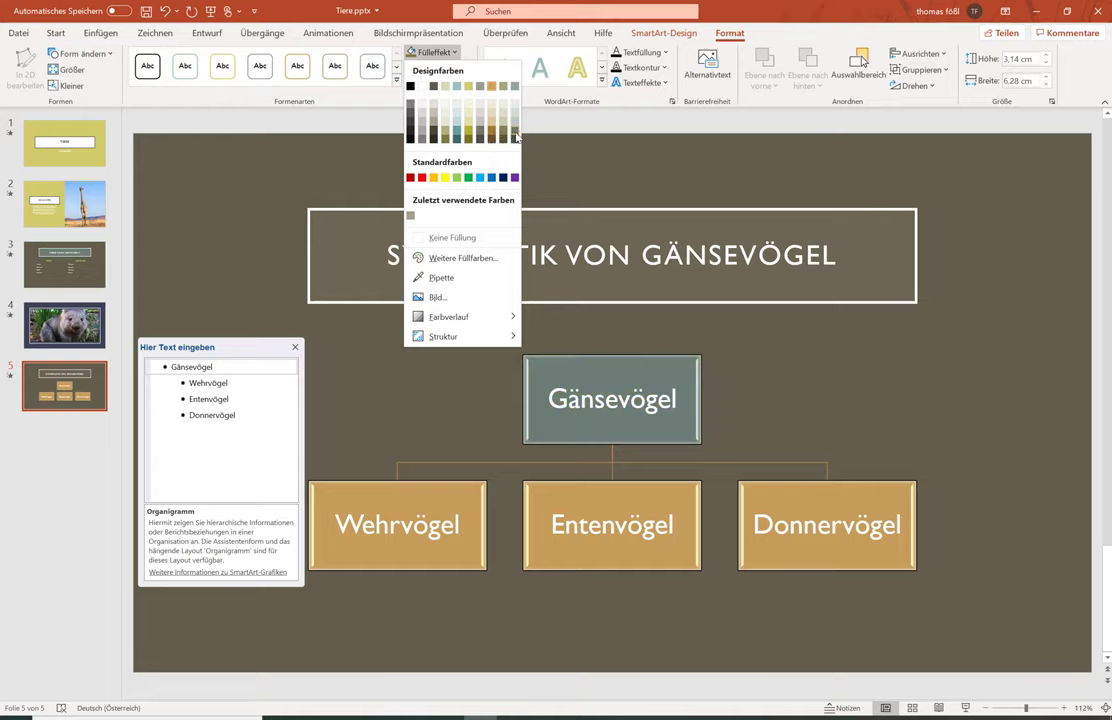
click(456, 118)
click(483, 566)
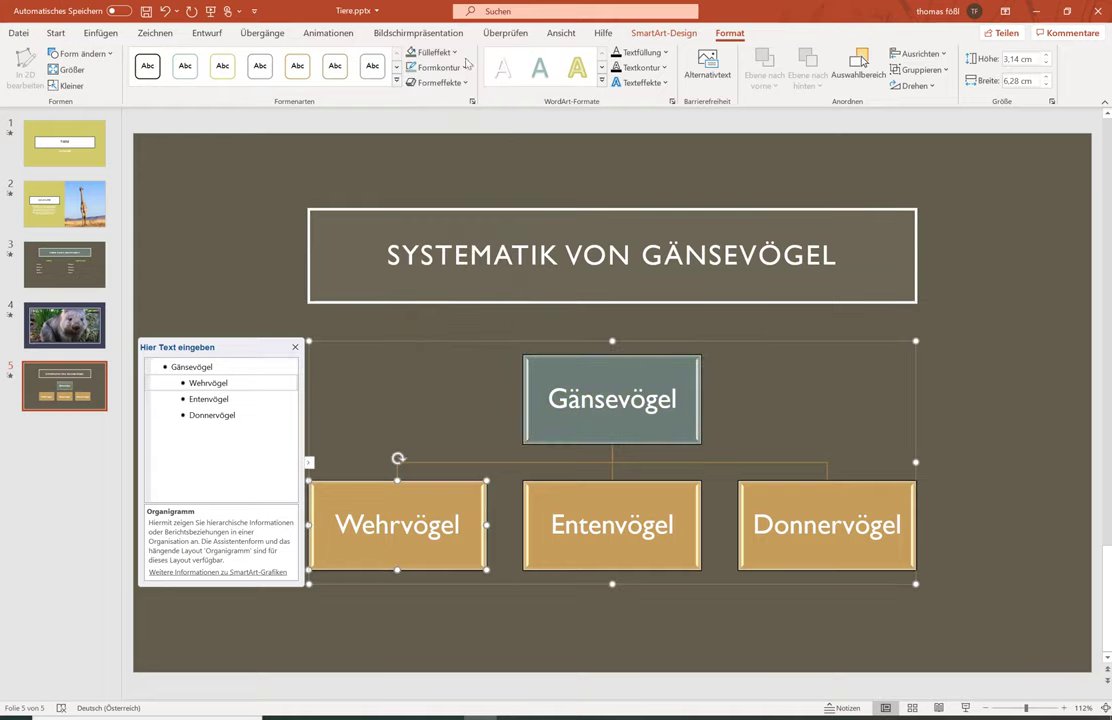
click(433, 52)
click(434, 135)
click(618, 545)
click(433, 52)
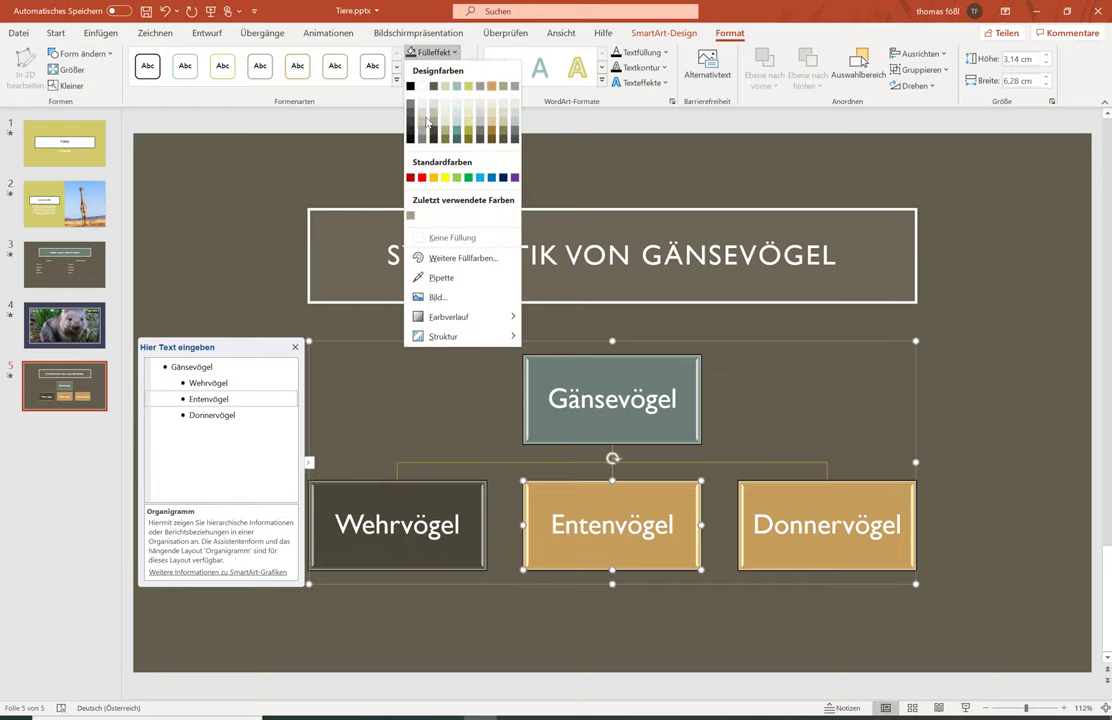
click(434, 117)
click(445, 449)
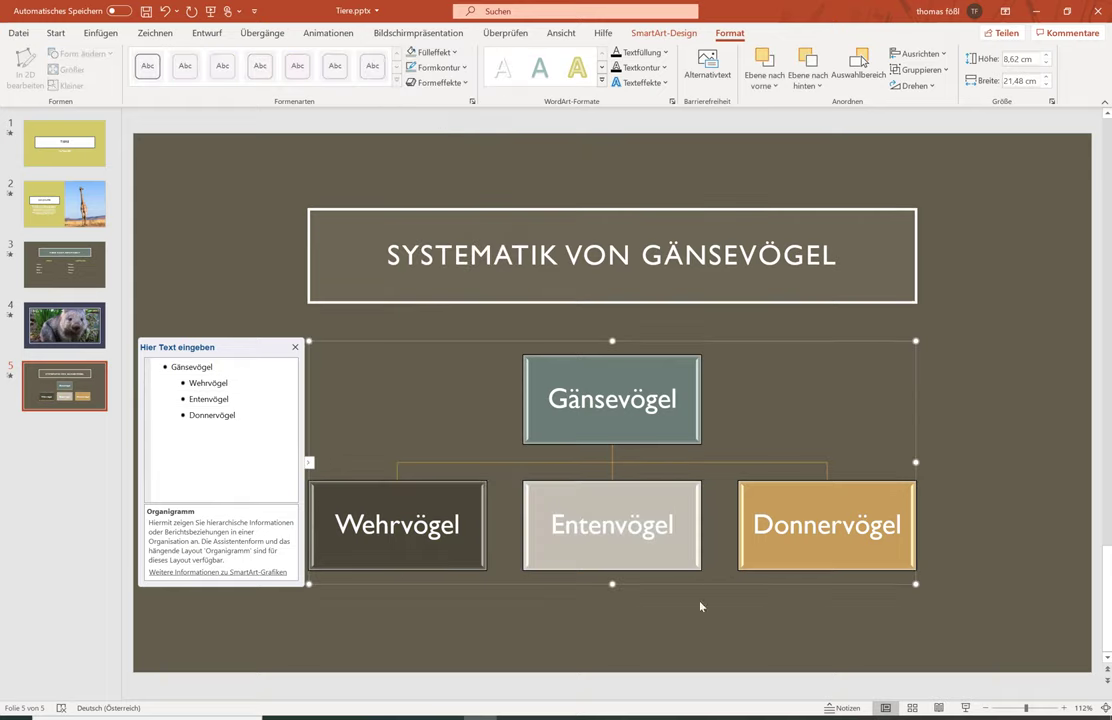
Select the connector lines to give them a pale outline colour
click(435, 465)
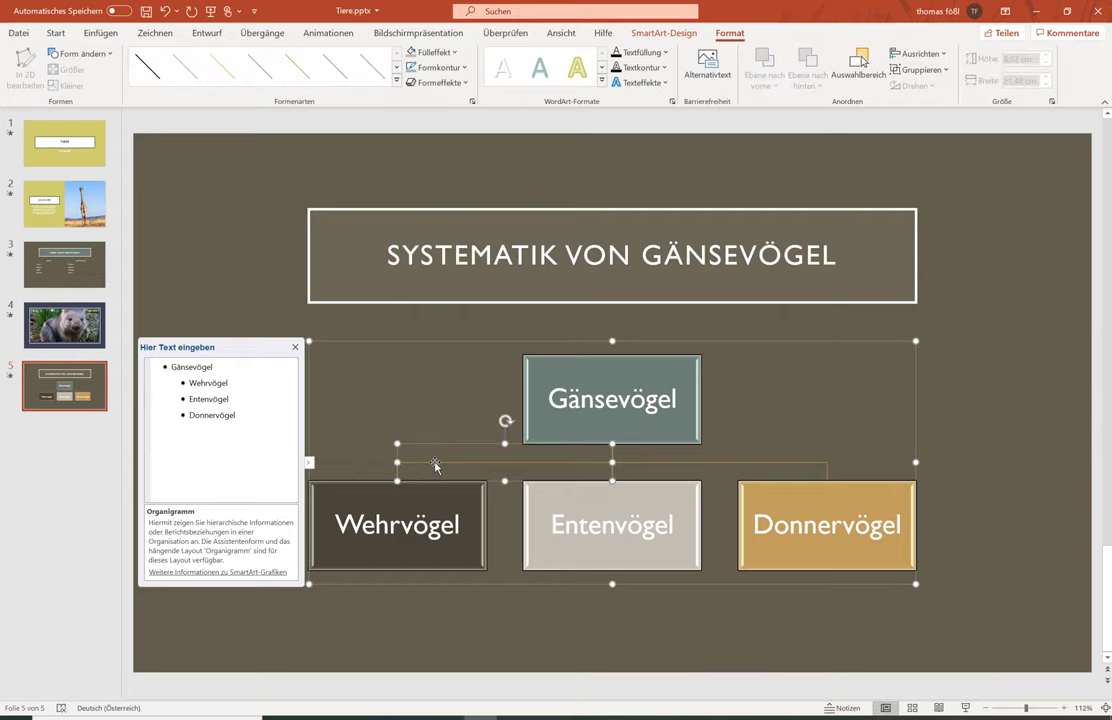
click(436, 68)
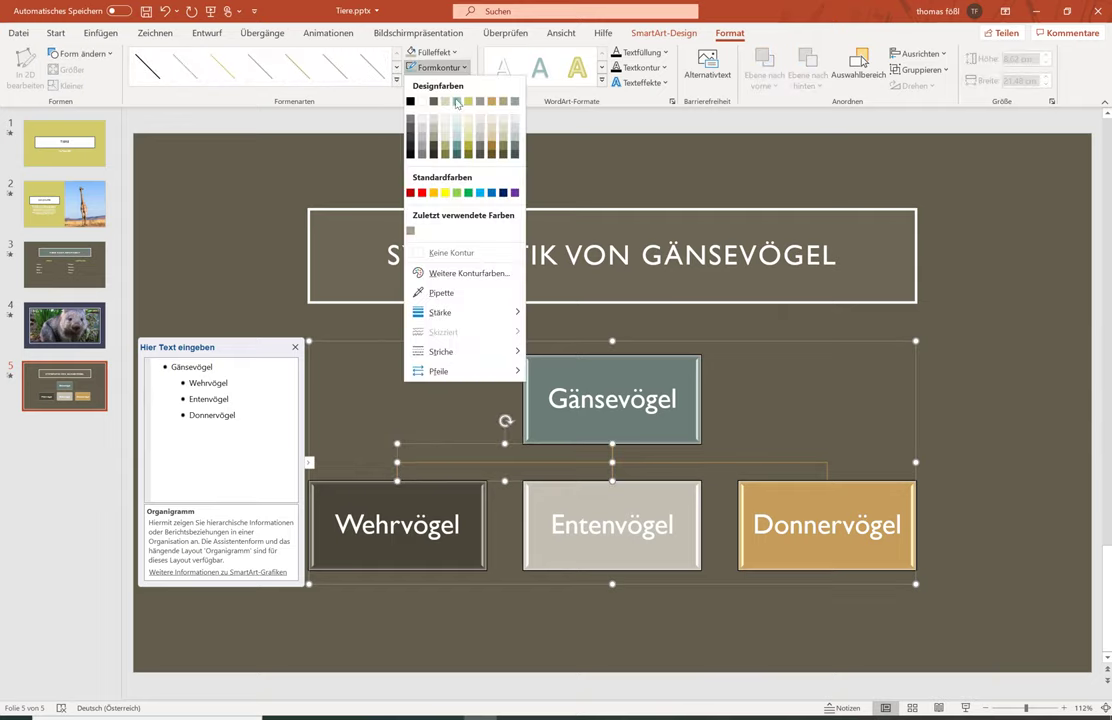
key(Escape)
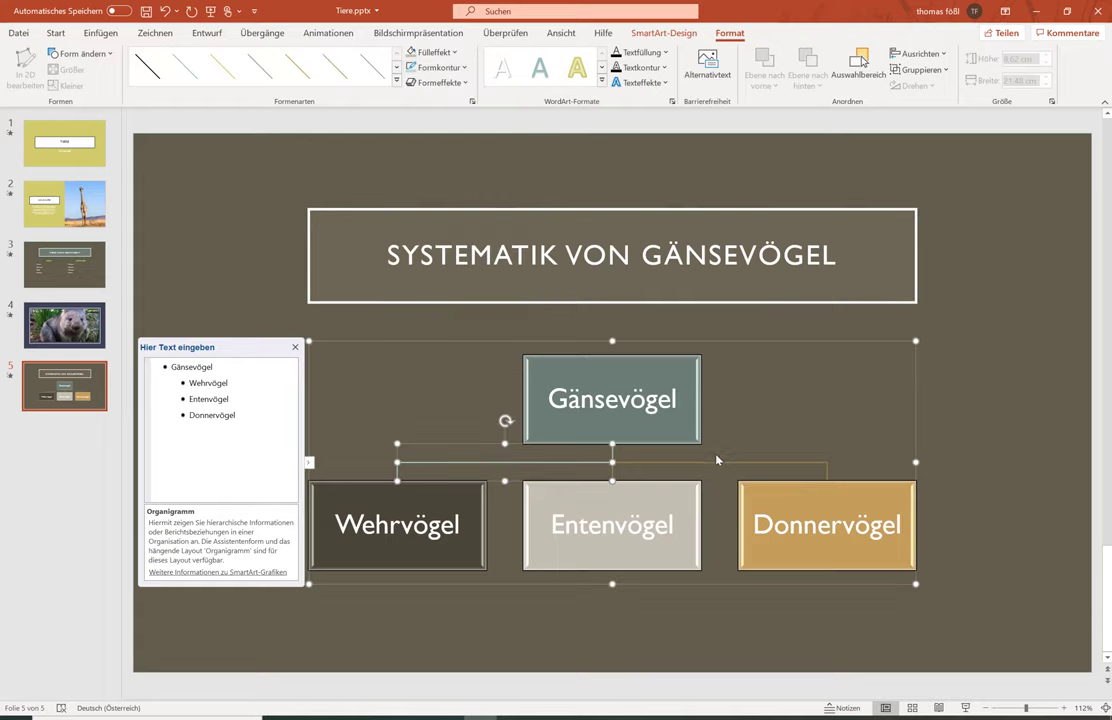
click(670, 470)
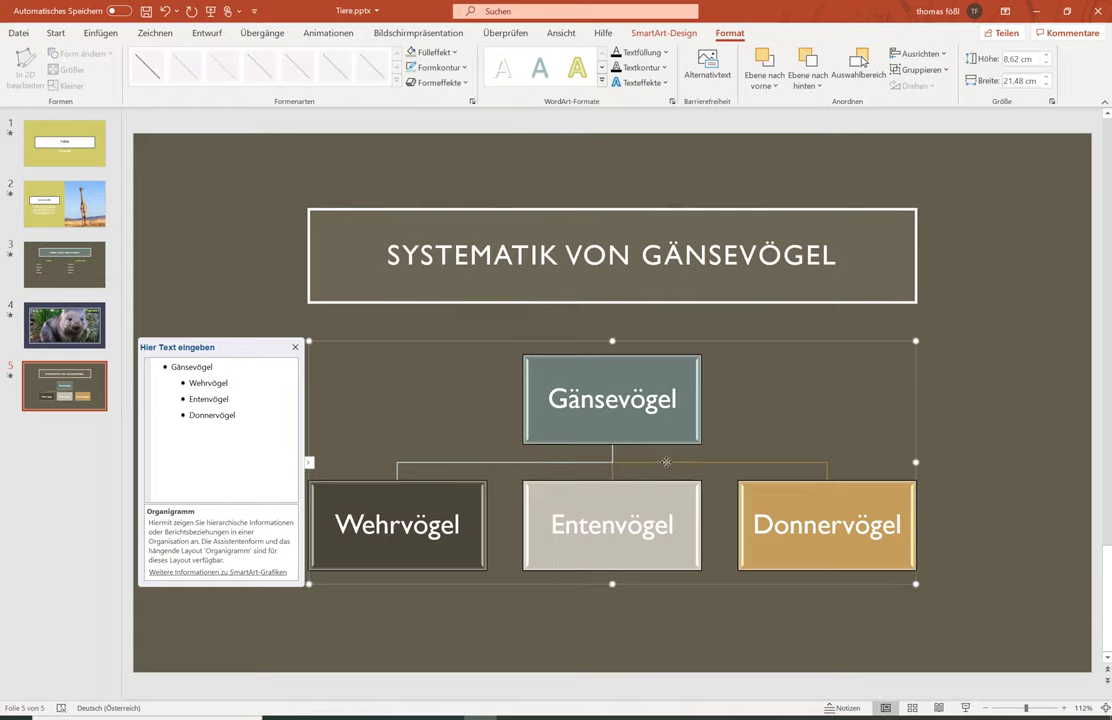
click(667, 470)
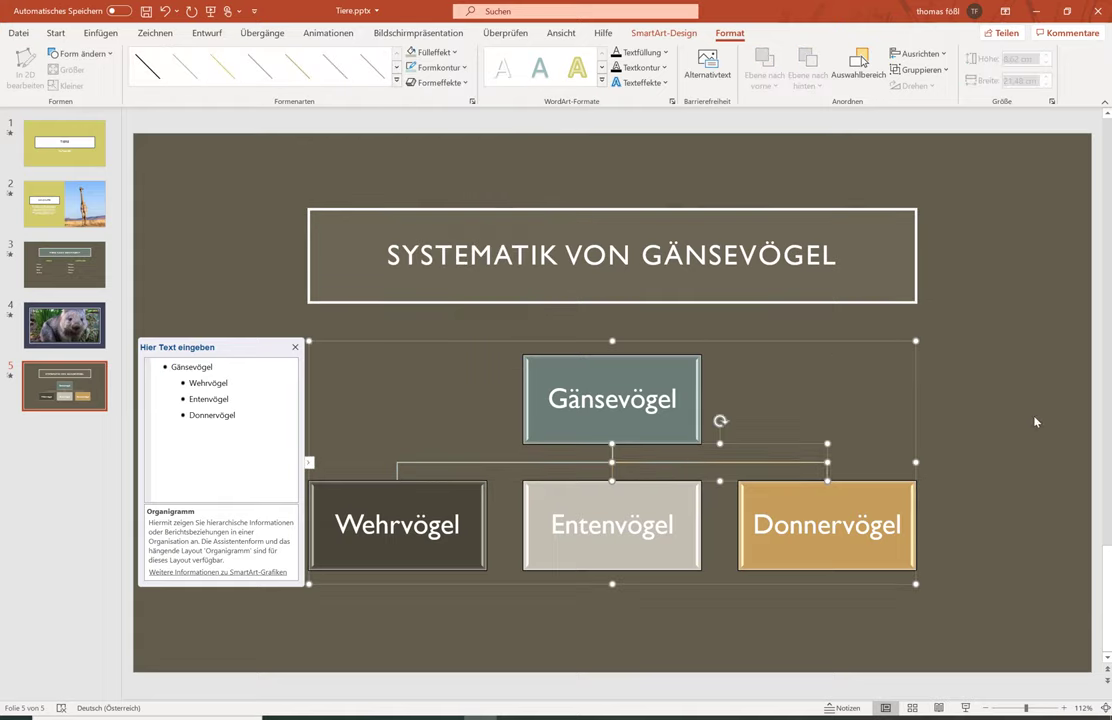
click(1020, 418)
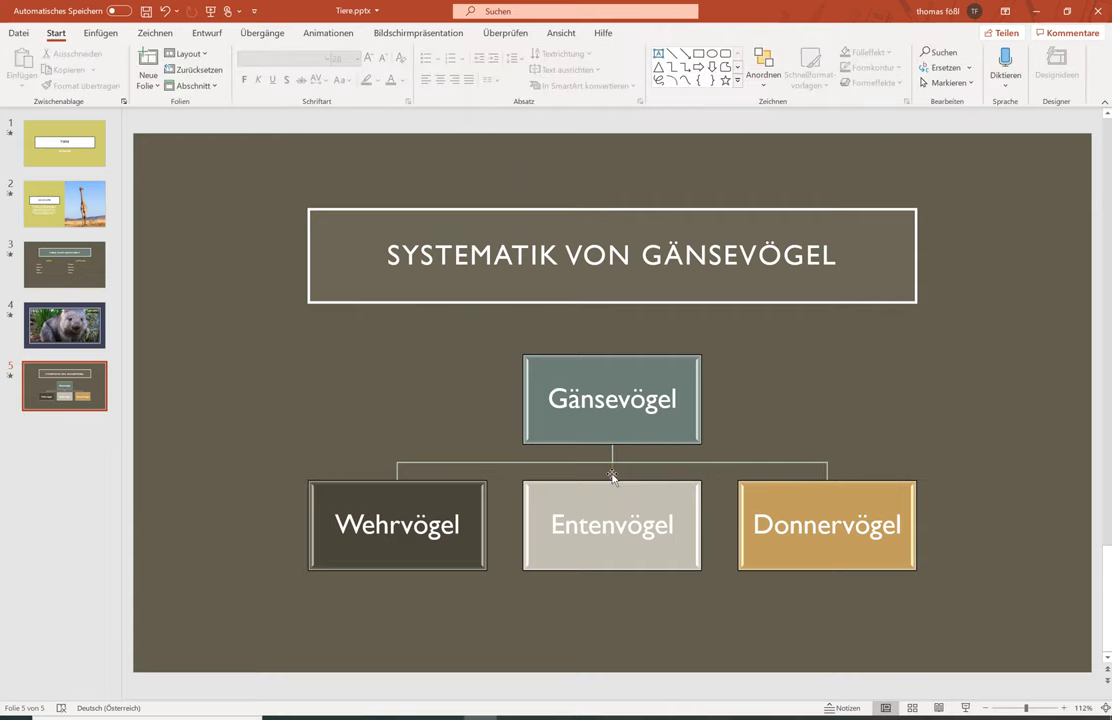
click(612, 474)
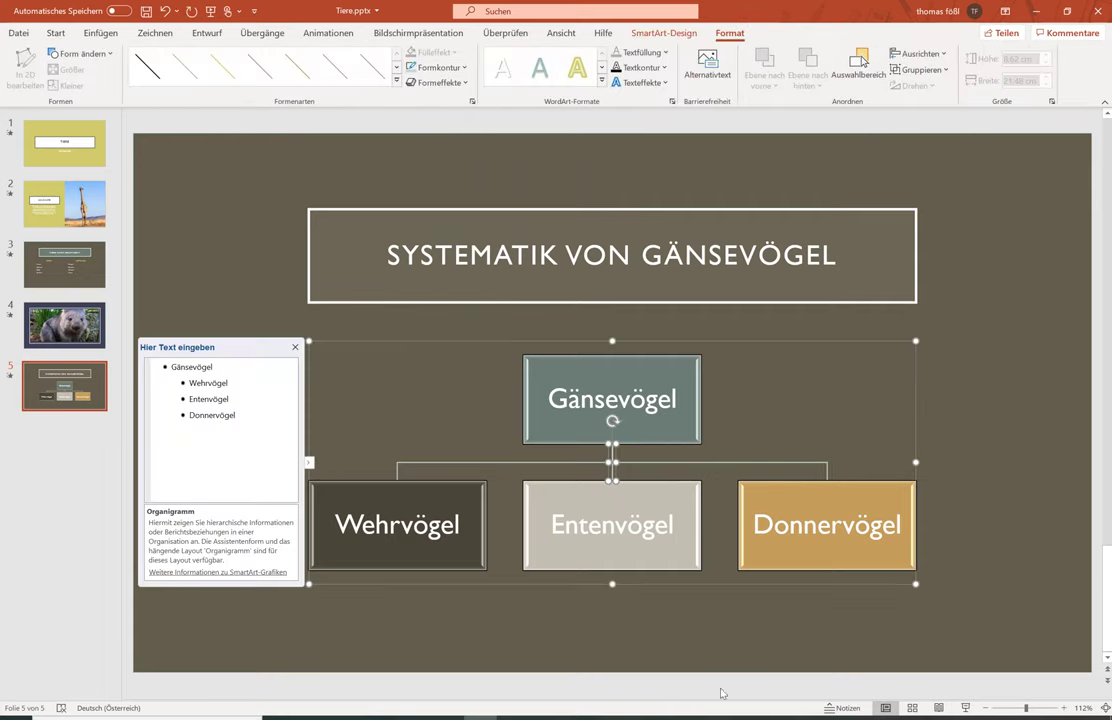
click(630, 635)
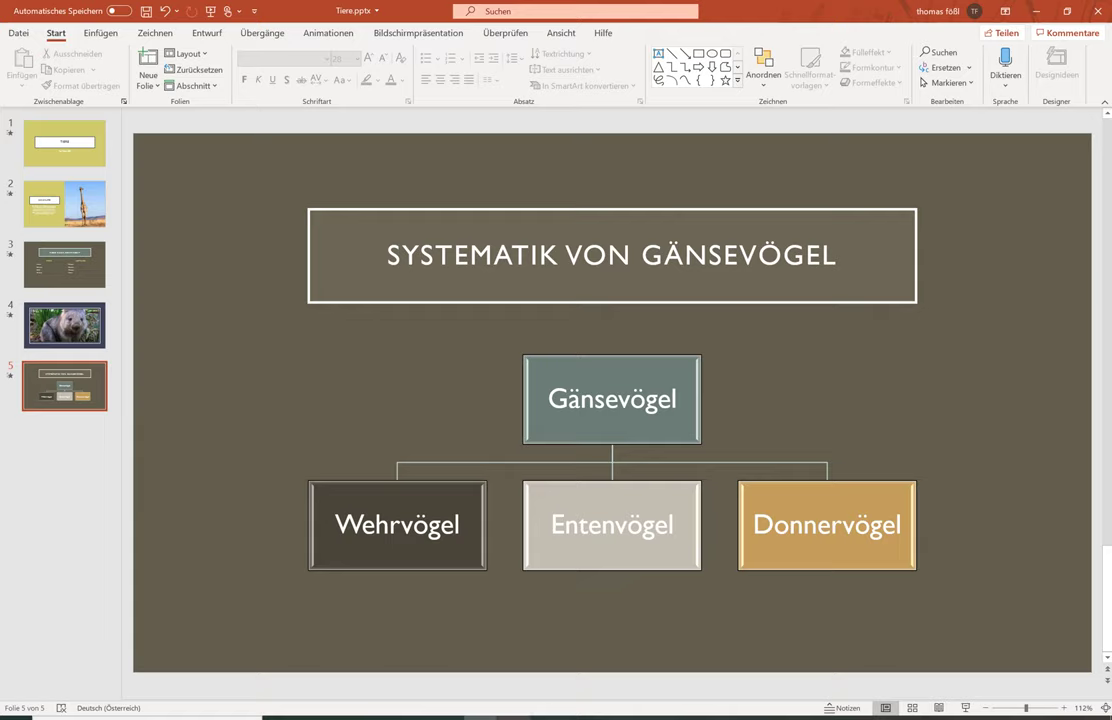
mouse_move(500, 716)
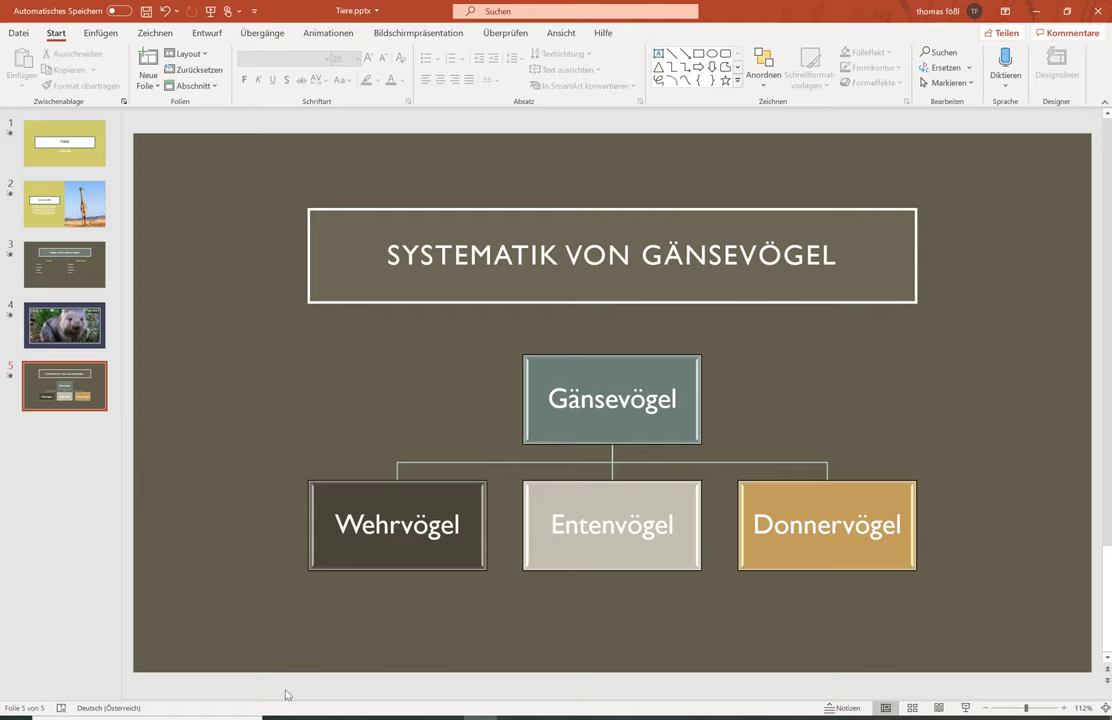